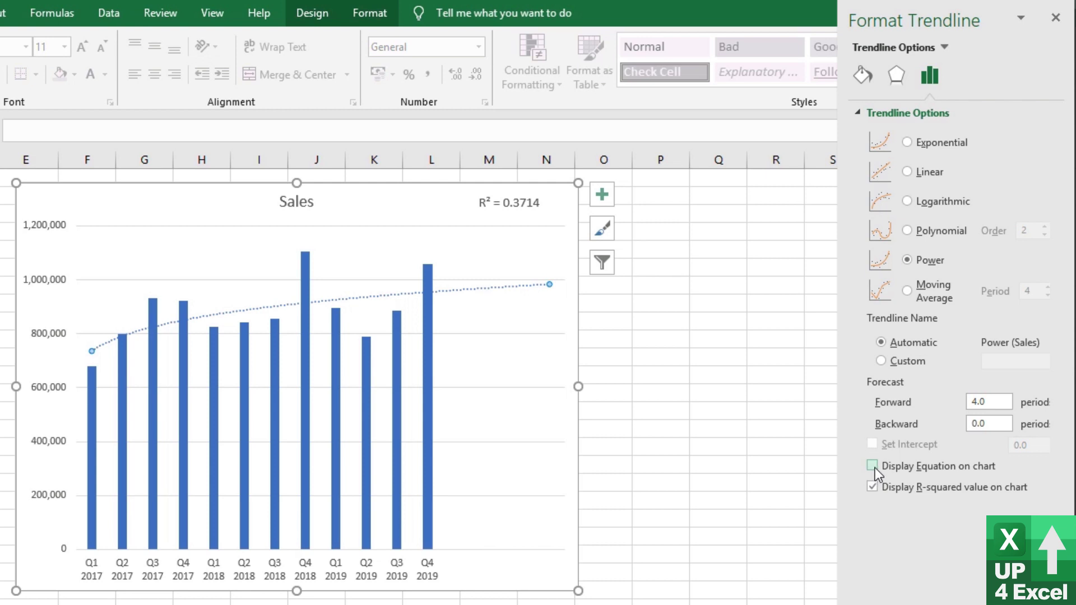
Show the trendline equation on the chart and drag its label down and left.
click(873, 466)
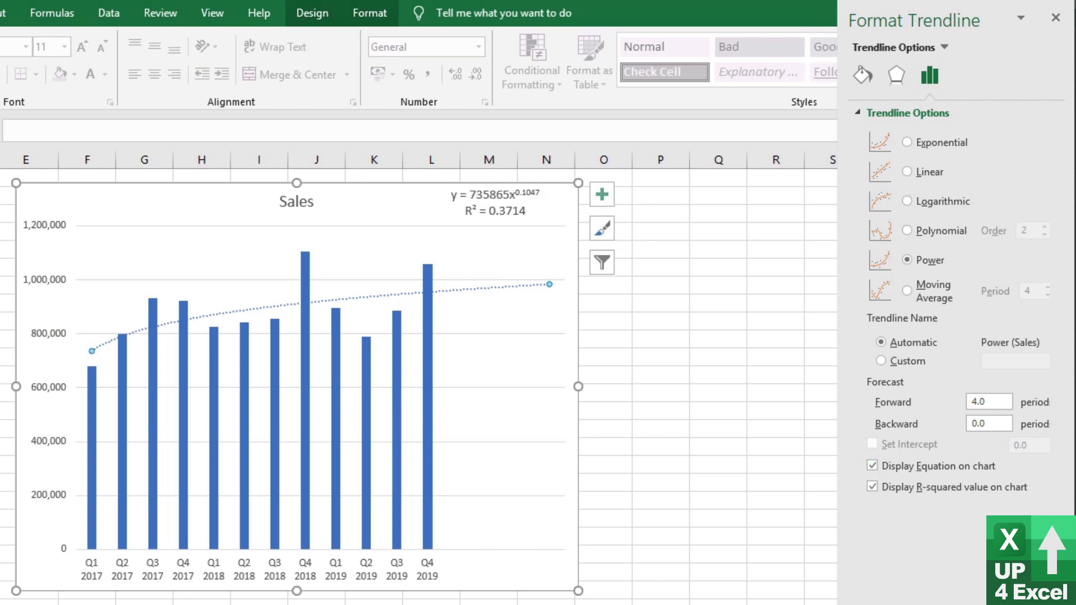
click(513, 208)
drag(513, 208, 396, 251)
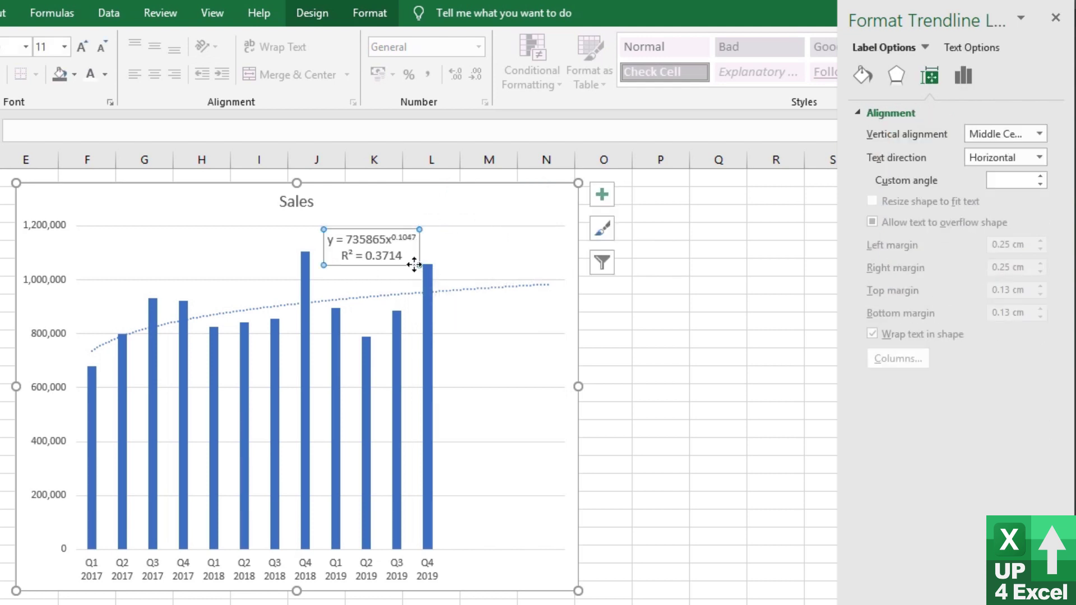
Raise the equation label's font size to 16 and reselect the whole label.
click(86, 47)
click(86, 47)
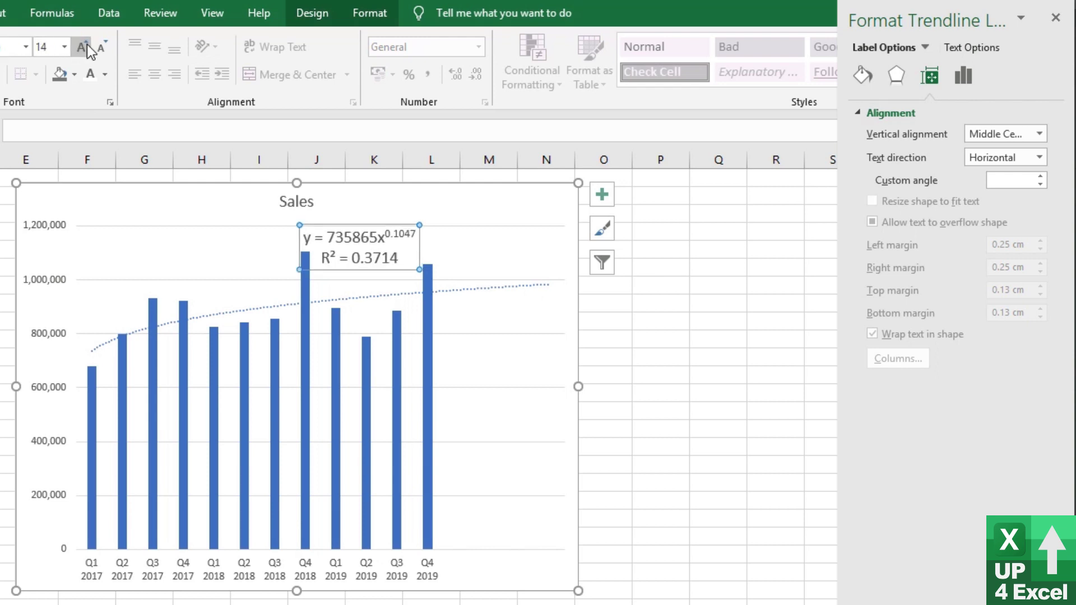
click(85, 47)
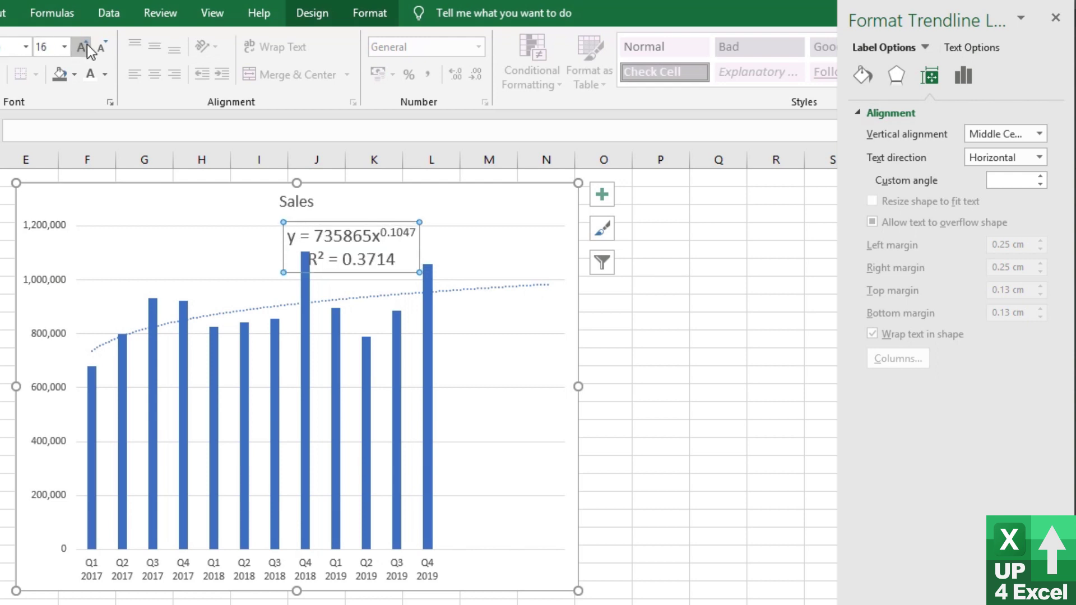
click(354, 234)
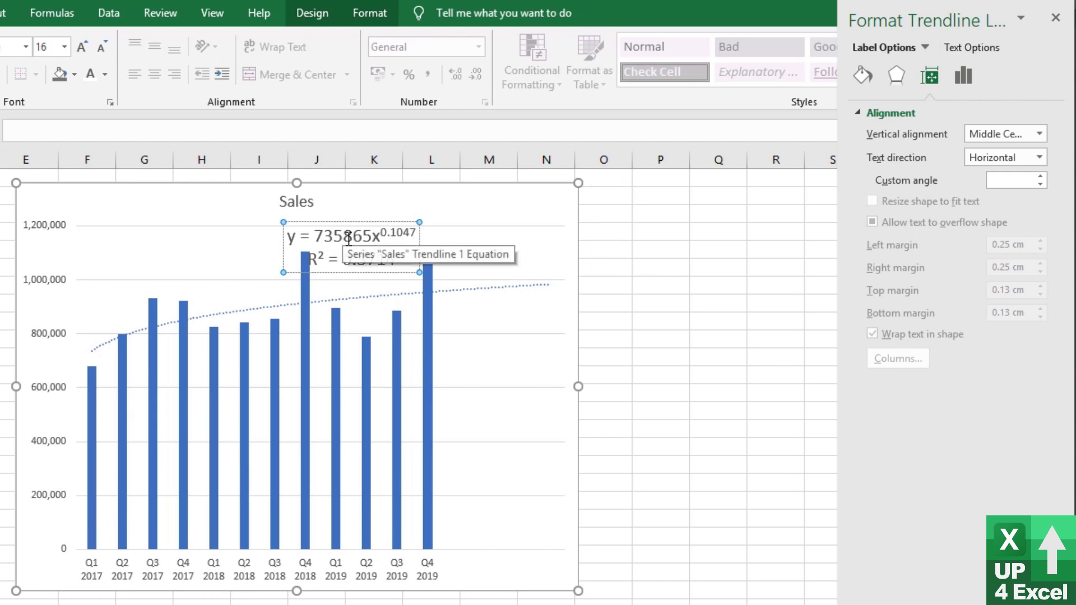
key(Right)
key(Right)
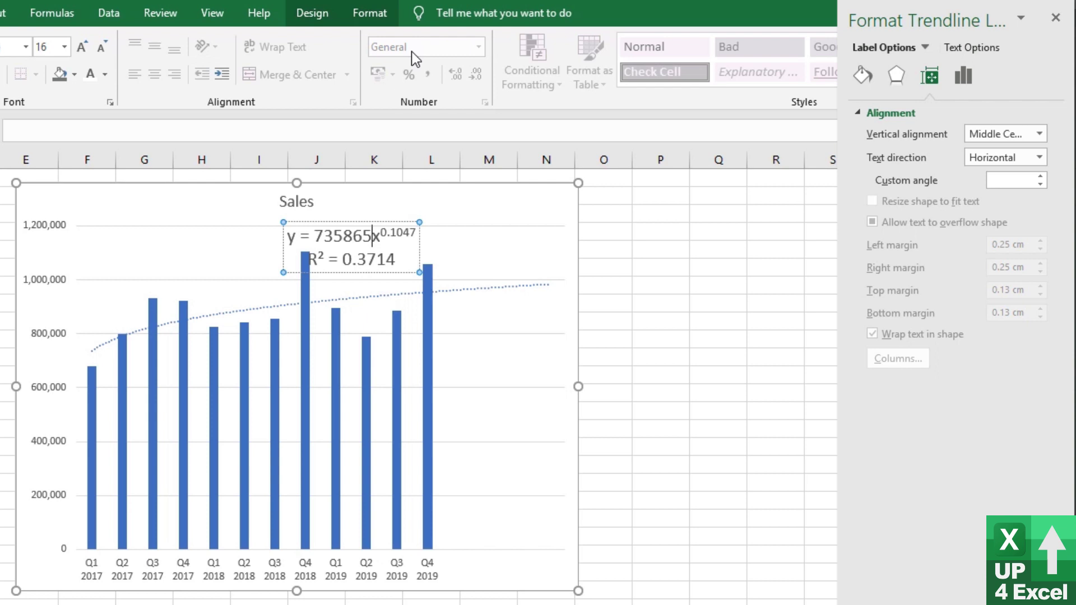
click(362, 255)
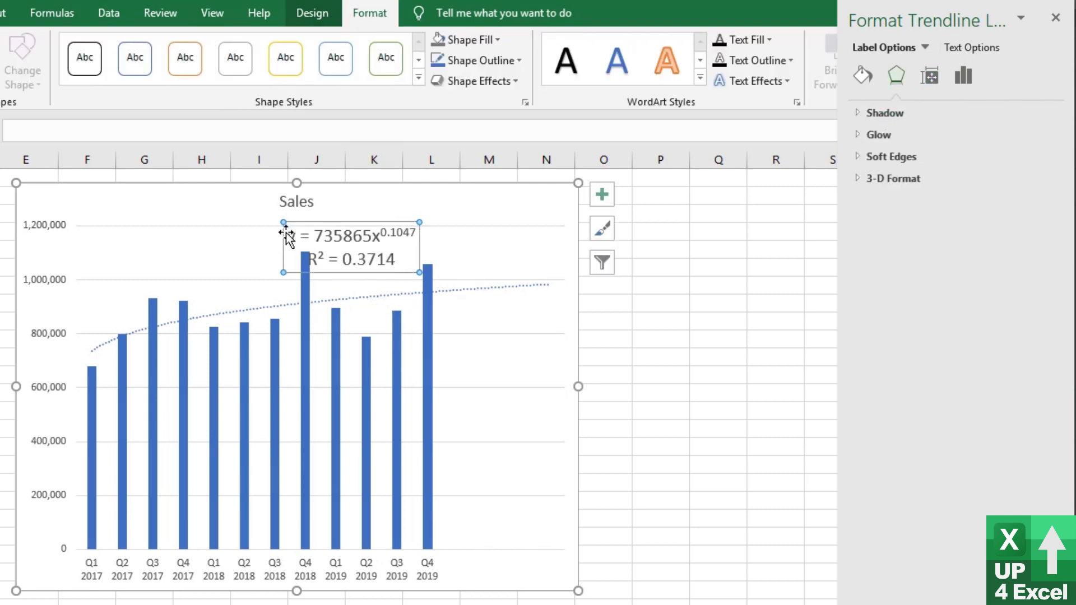
Format the equation label as Number with 15 decimal places and drag it under the Sales title.
click(962, 78)
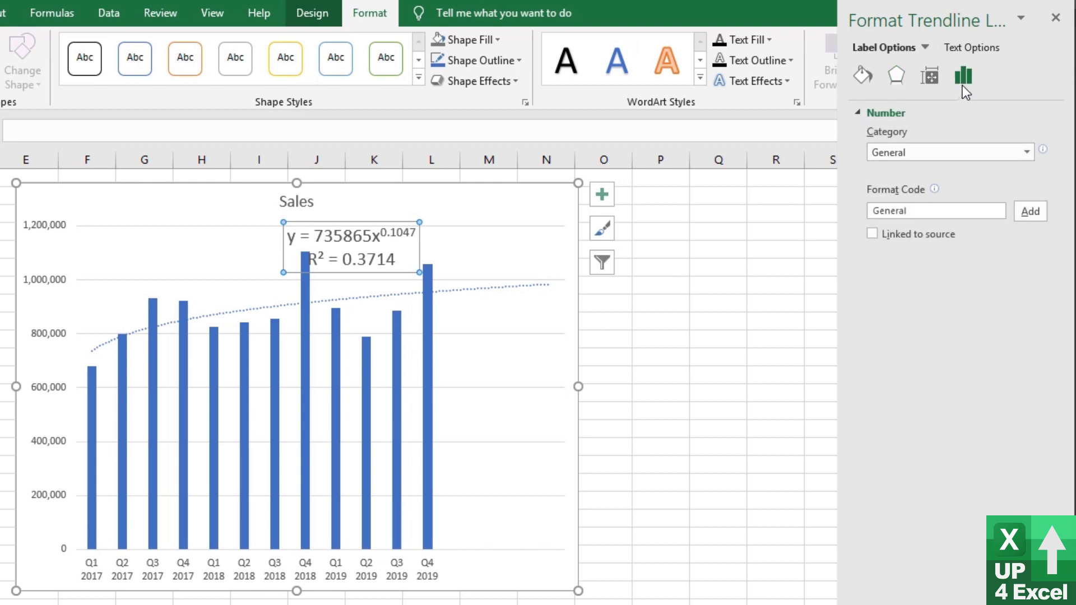
click(1027, 152)
click(964, 183)
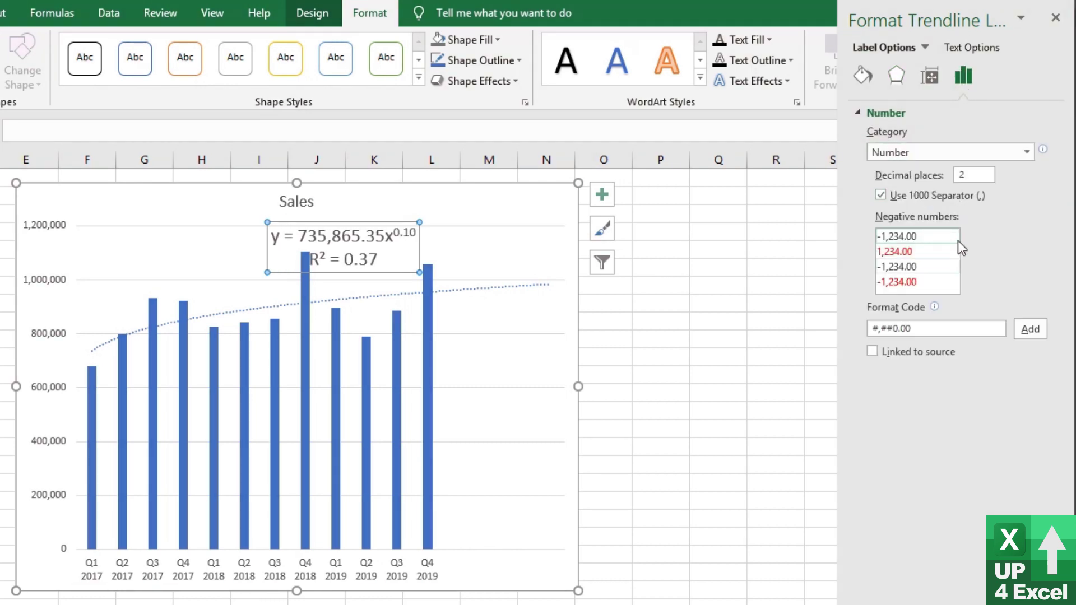
click(980, 175)
double_click(957, 176)
mouse_move(1064, 214)
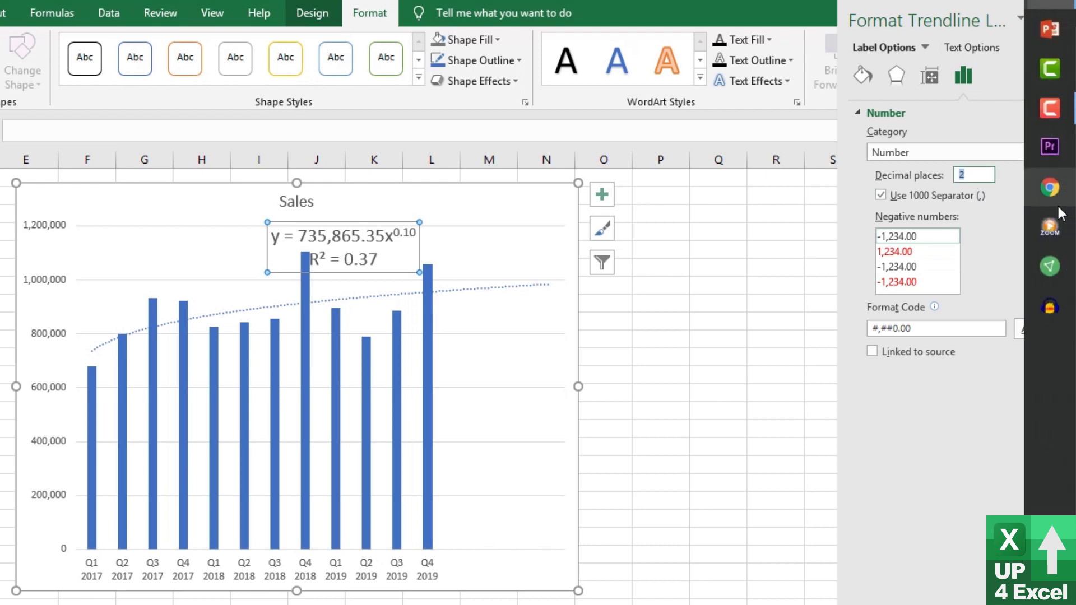
text(10)
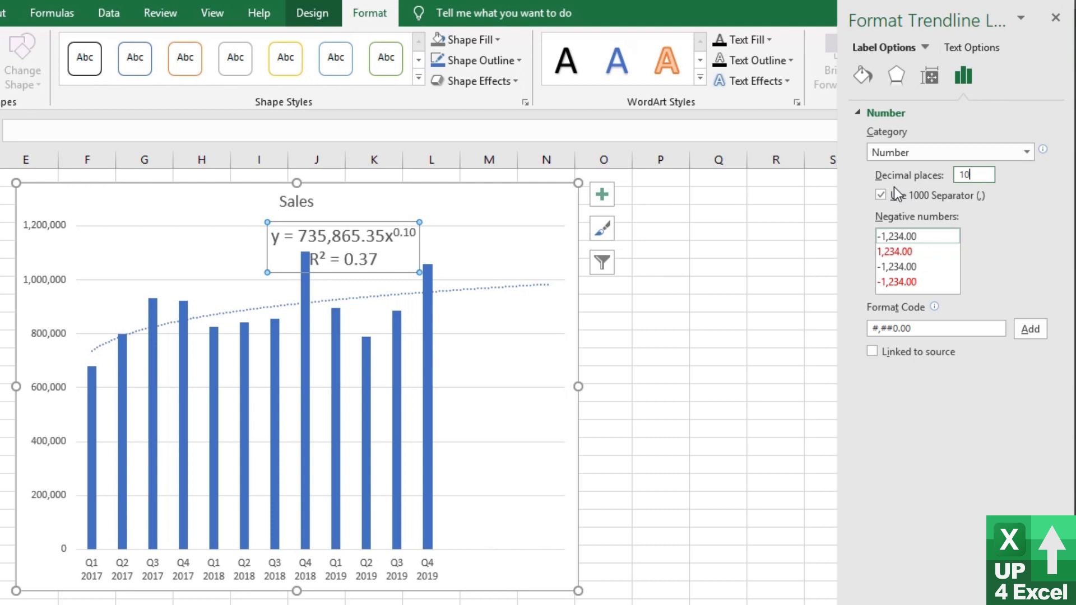
key(Return)
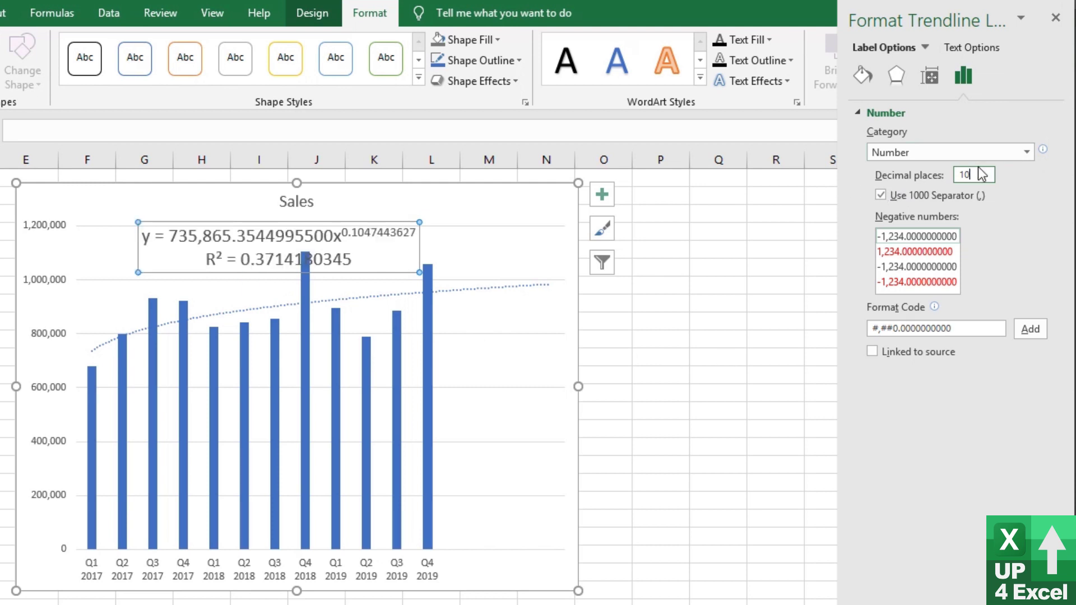
drag(973, 176, 935, 179)
text(15)
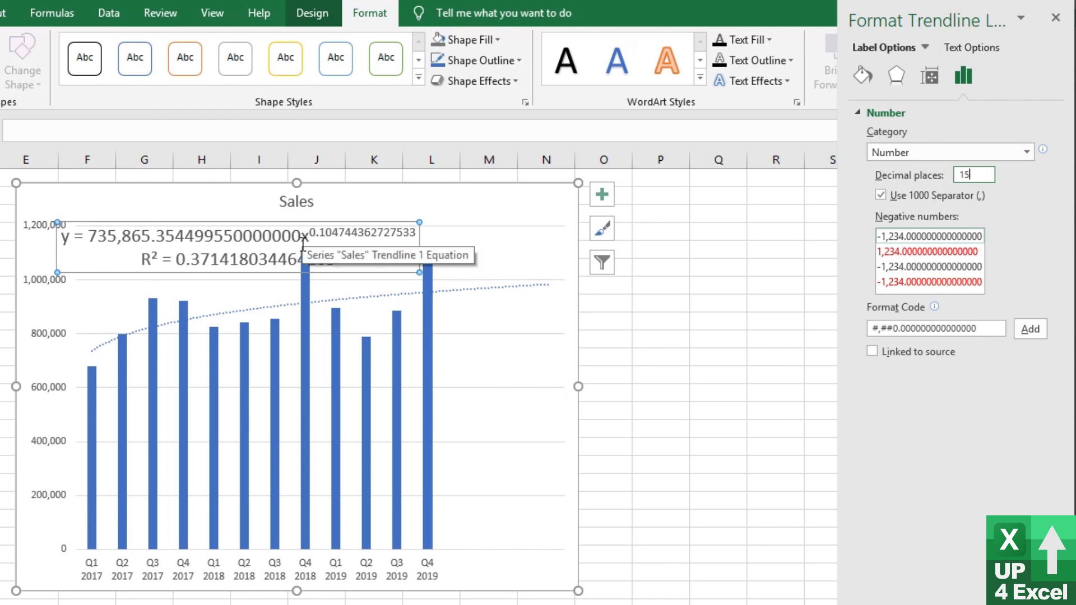
drag(358, 269, 455, 242)
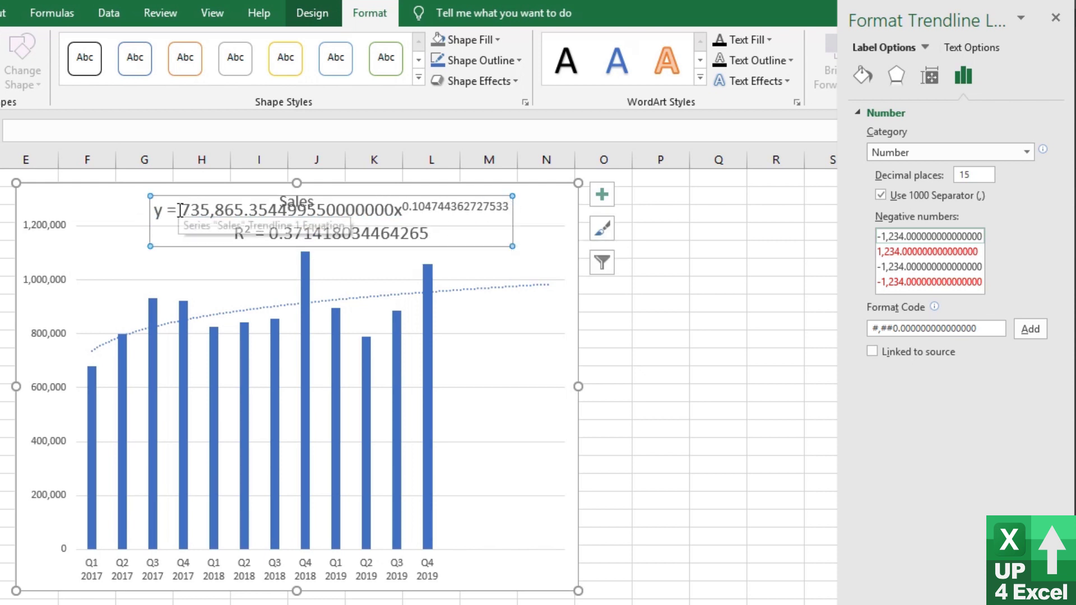
Paste the copied trendline equation text into D20, then drag the chart right off the data table.
drag(157, 210, 318, 209)
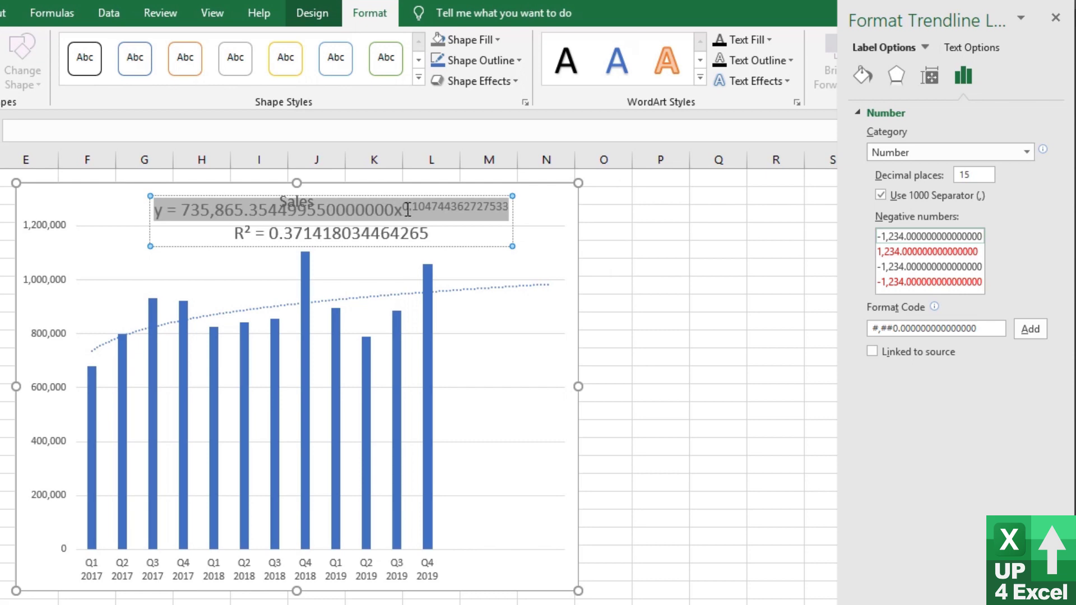
key(ctrl+c)
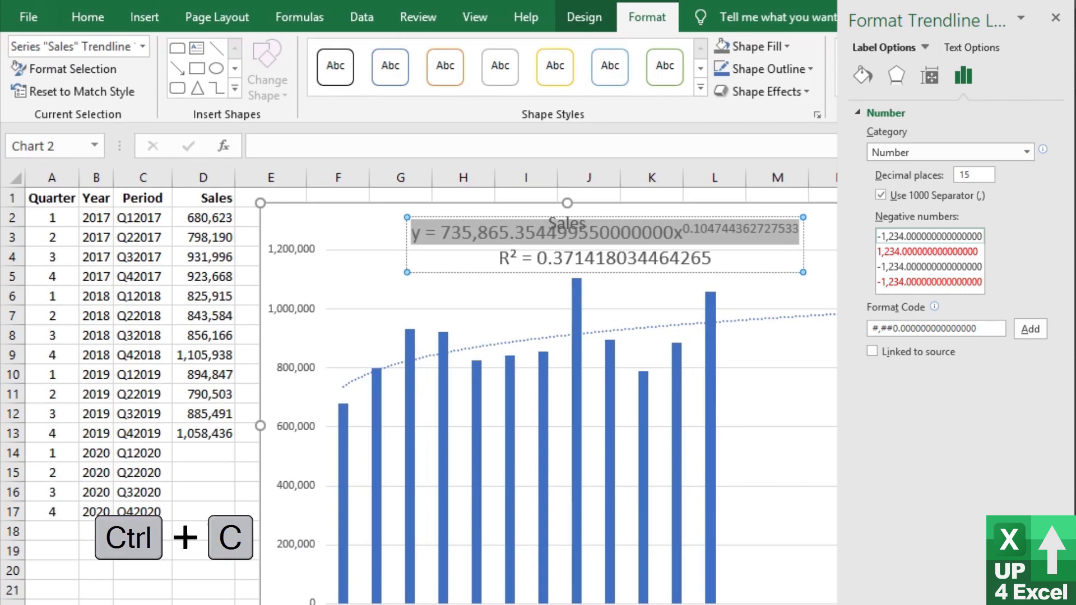
click(198, 569)
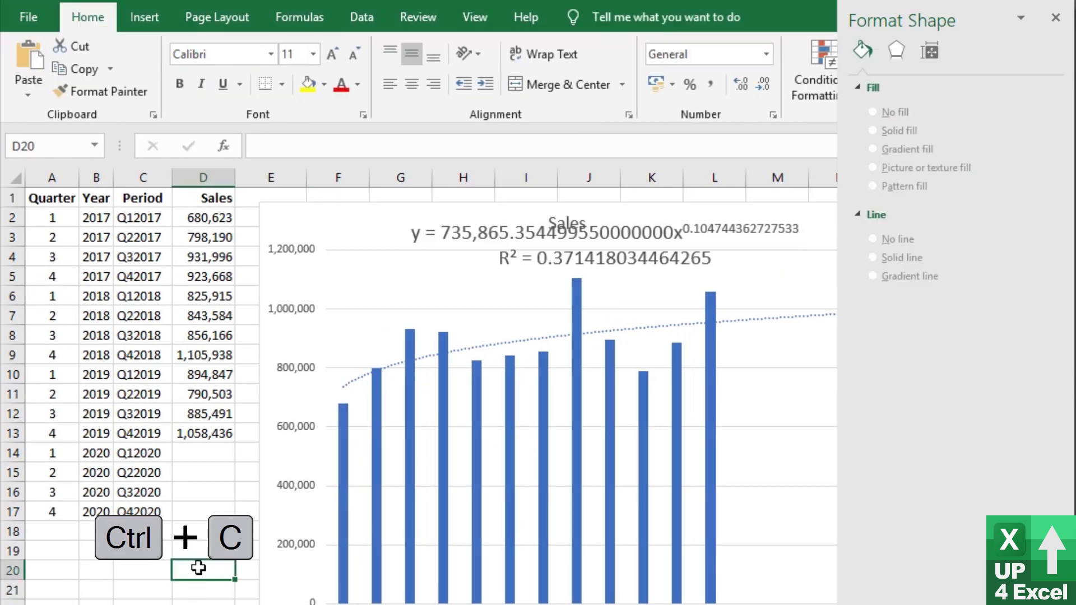
right_click(197, 569)
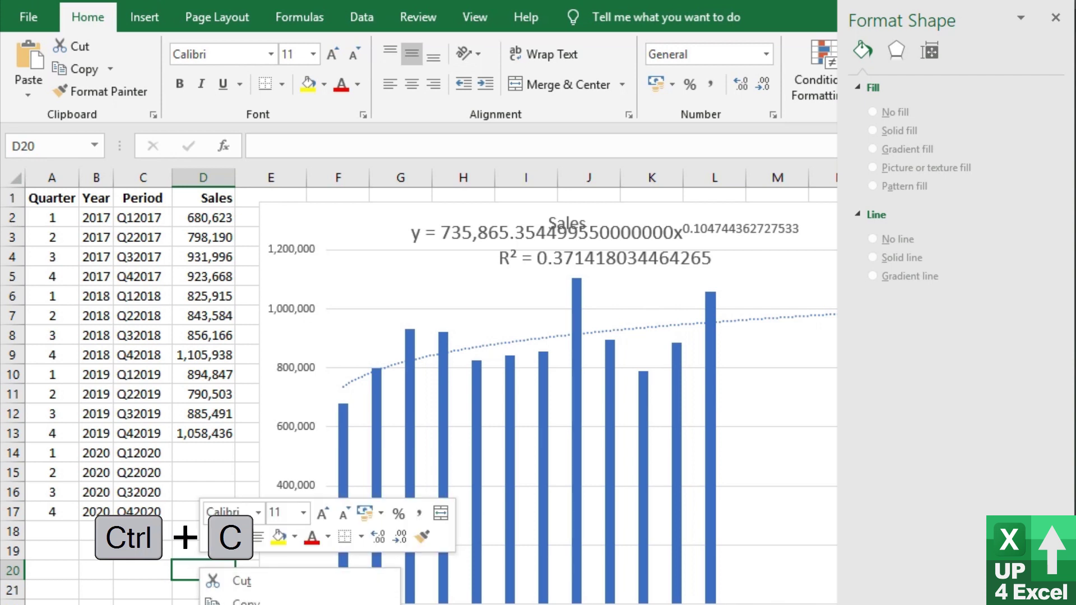
click(209, 604)
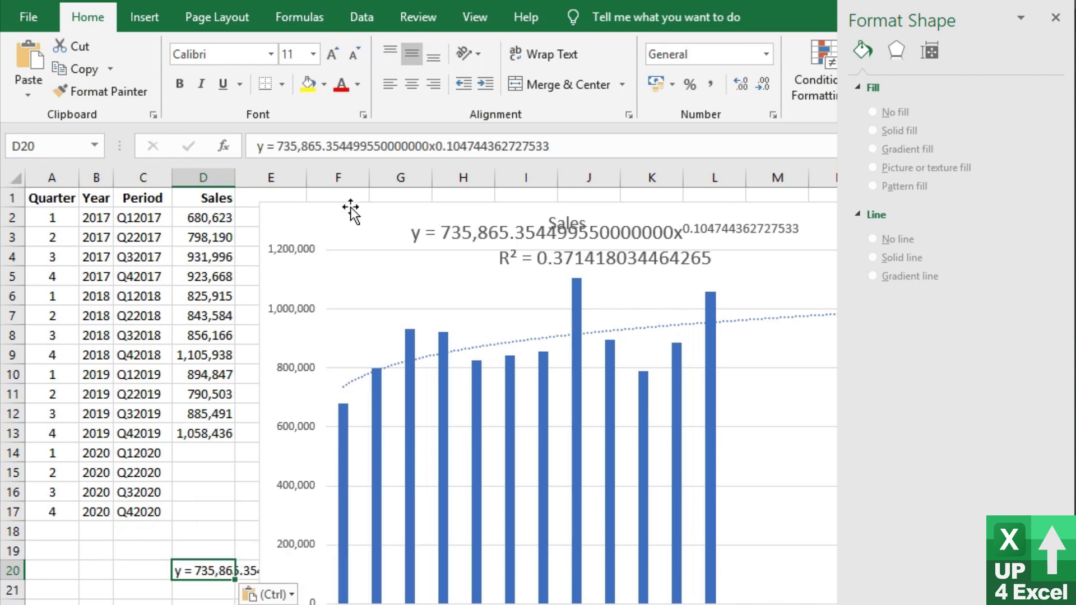
drag(362, 213, 620, 209)
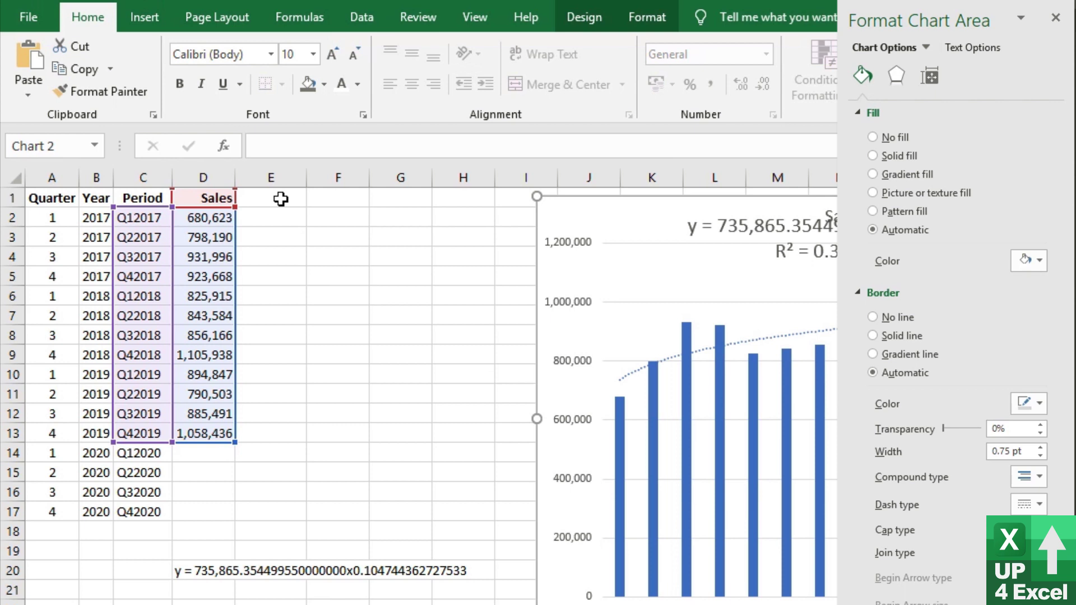
Enter a bold Forecast header in E1 and right-align column E.
click(280, 199)
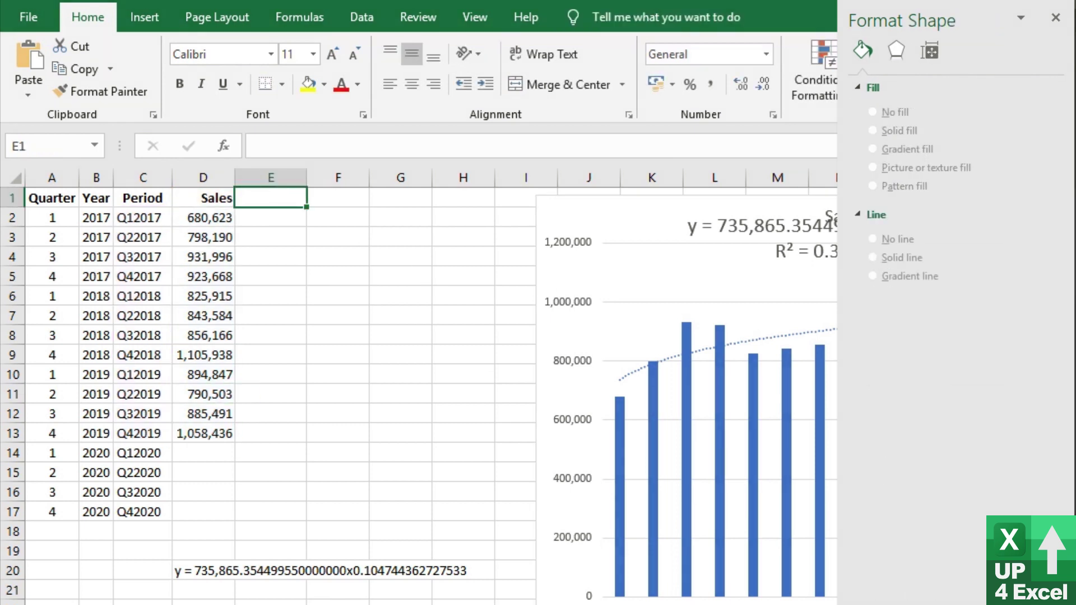
text(Forecast)
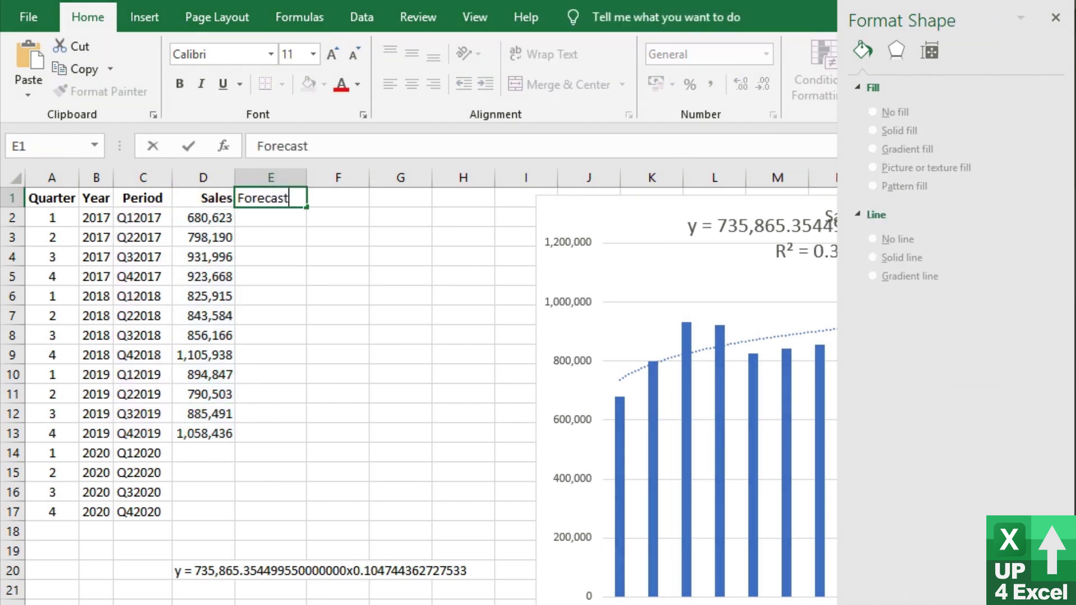
key(Return)
key(Up)
key(ctrl+b)
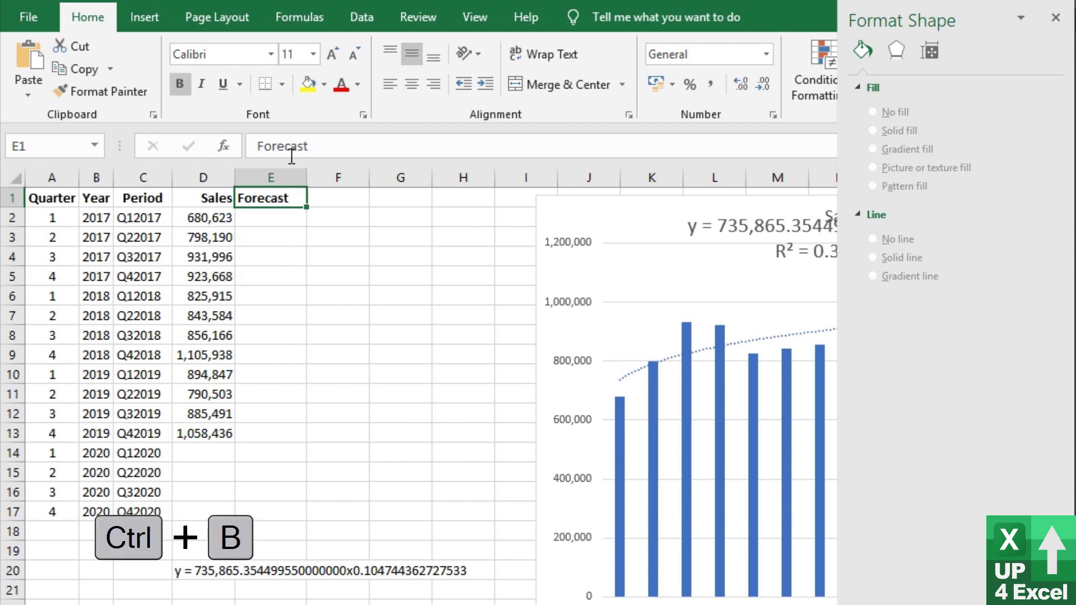
click(282, 174)
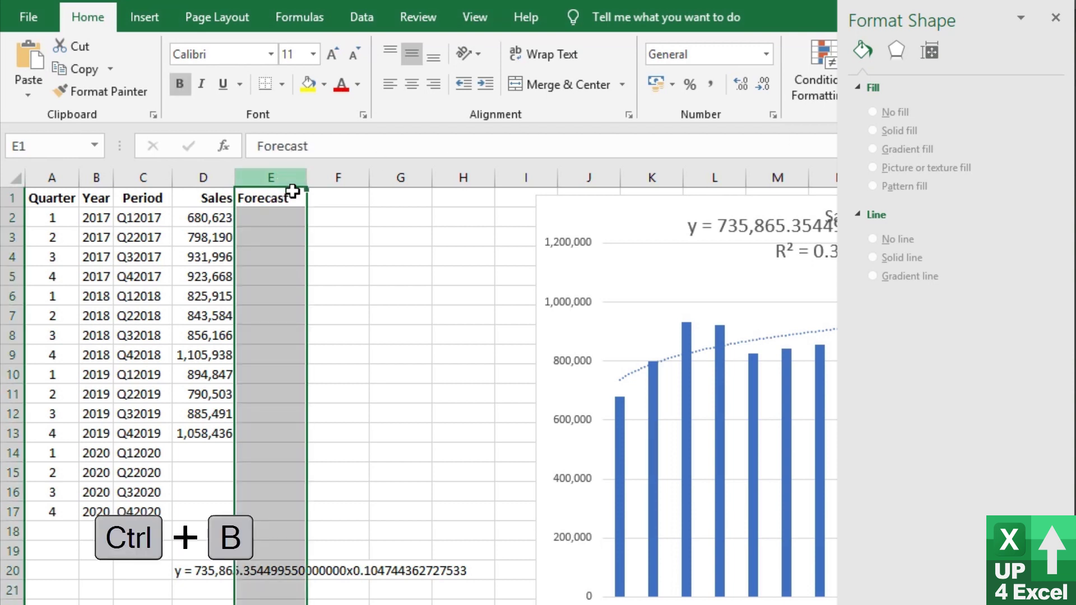
click(433, 84)
Enter the Index header in F1.
click(333, 199)
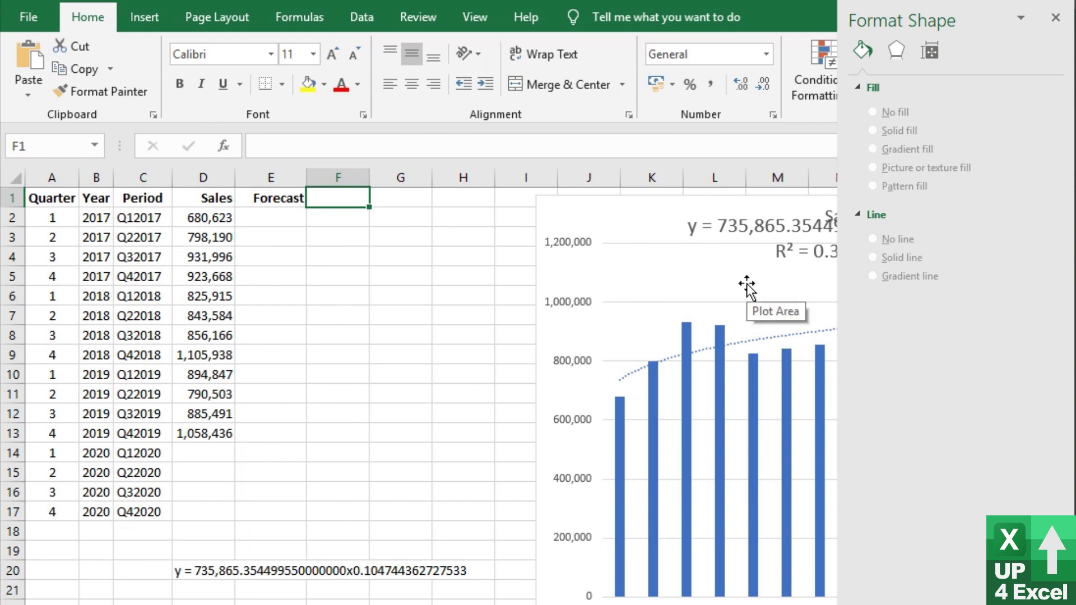
text(Index)
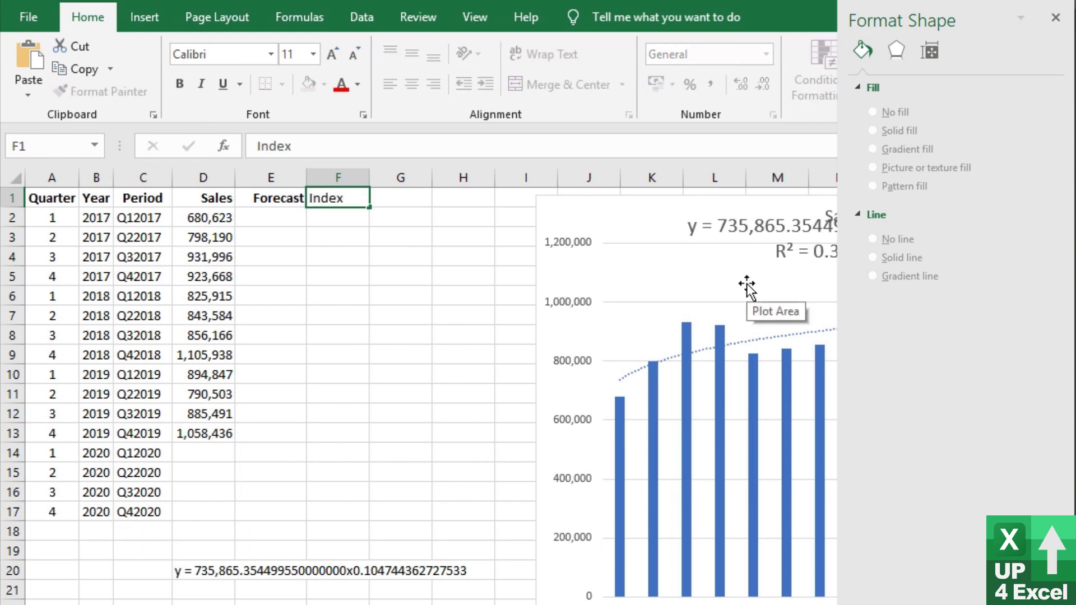
key(Return)
key(Up)
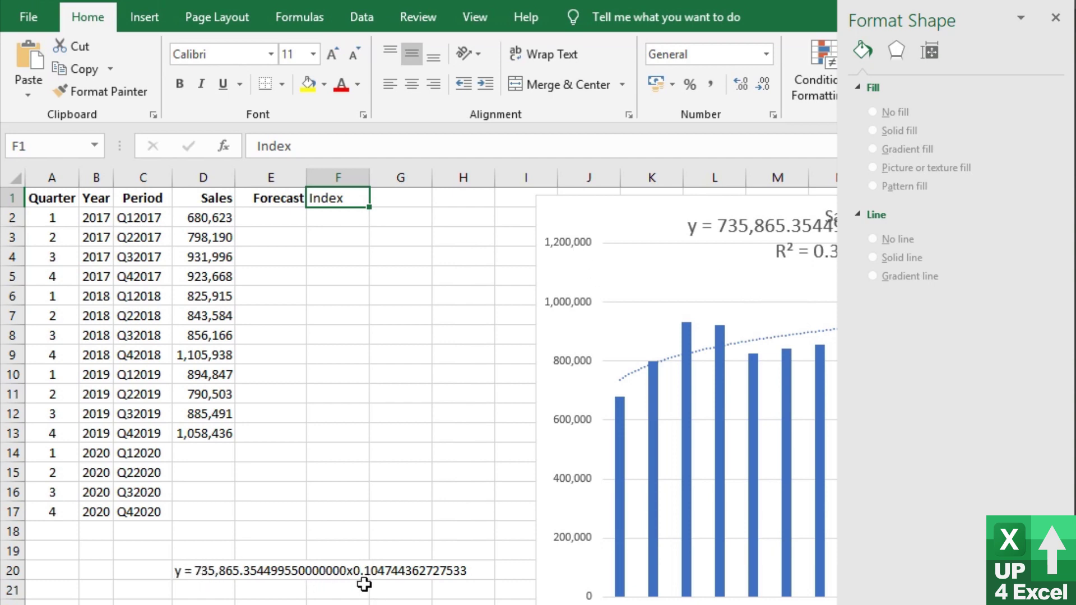
Inspect the trendline equation text in D20 against the chart label.
click(183, 572)
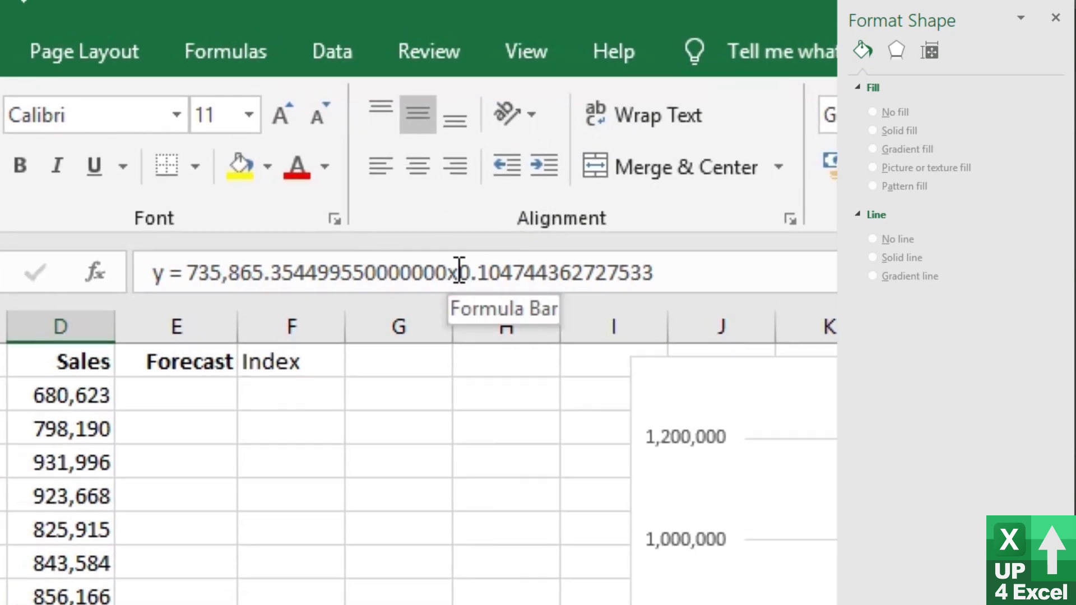
click(453, 273)
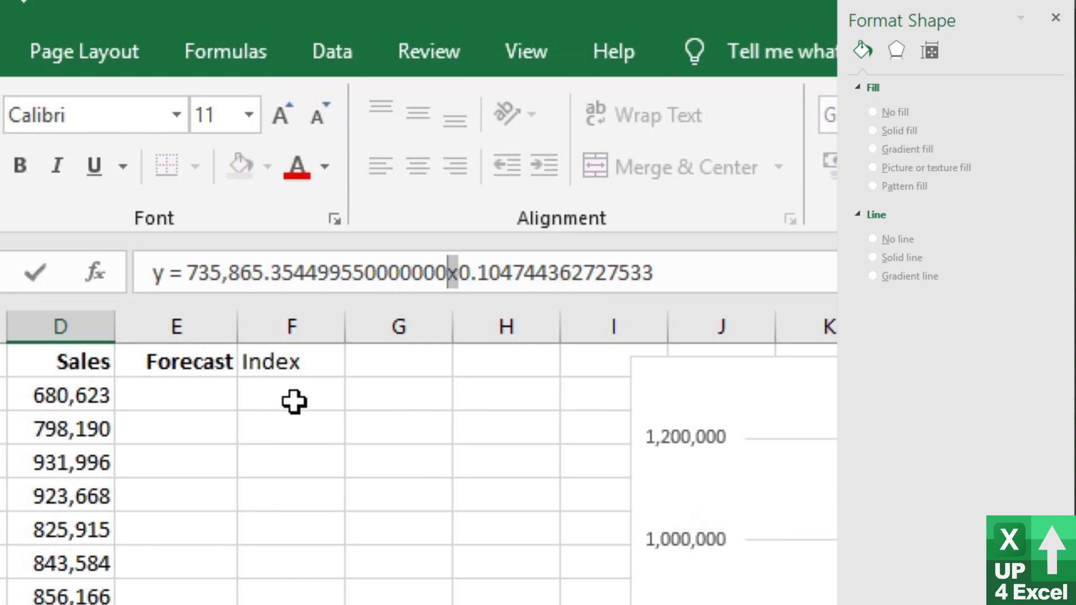
key(Escape)
Enter 1 in F2 and =F2+1 in F3, filling down to number quarters 1–16.
click(293, 362)
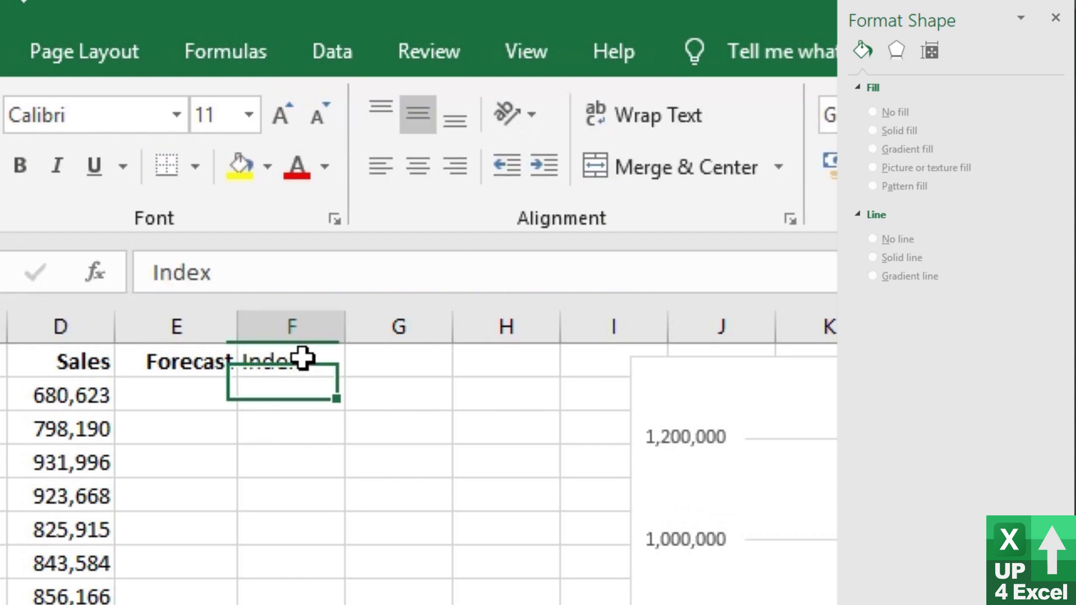
key(Down)
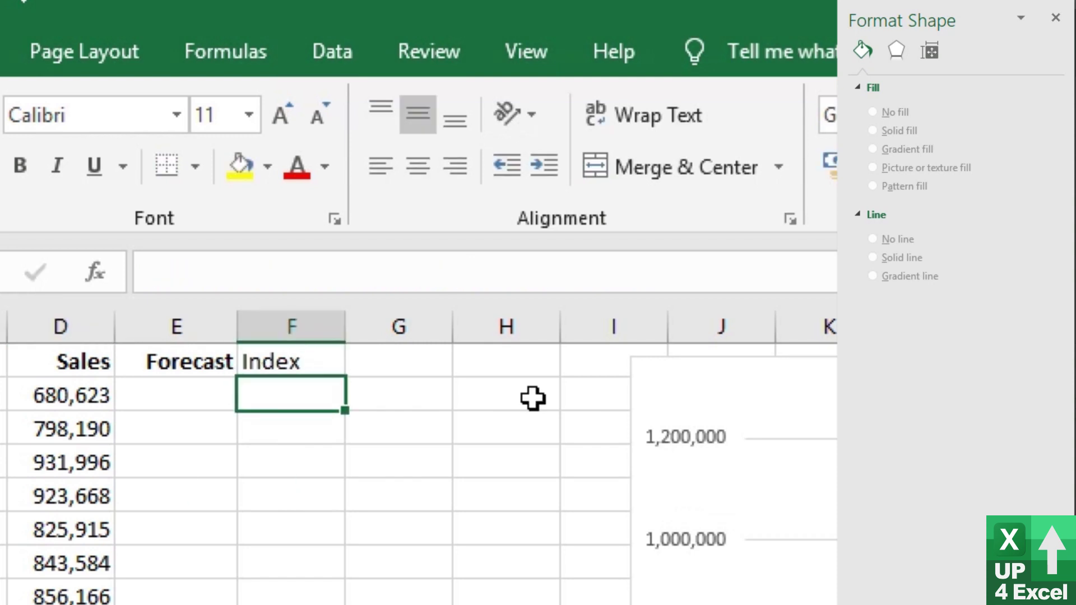
text(1)
key(Return)
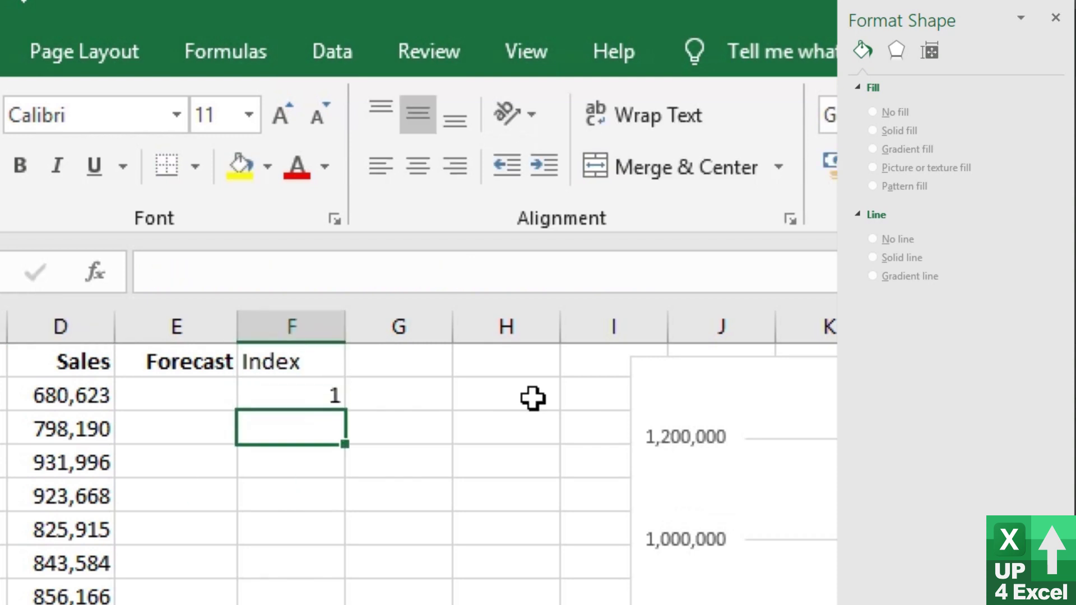
text(=)
key(Up)
text(+1)
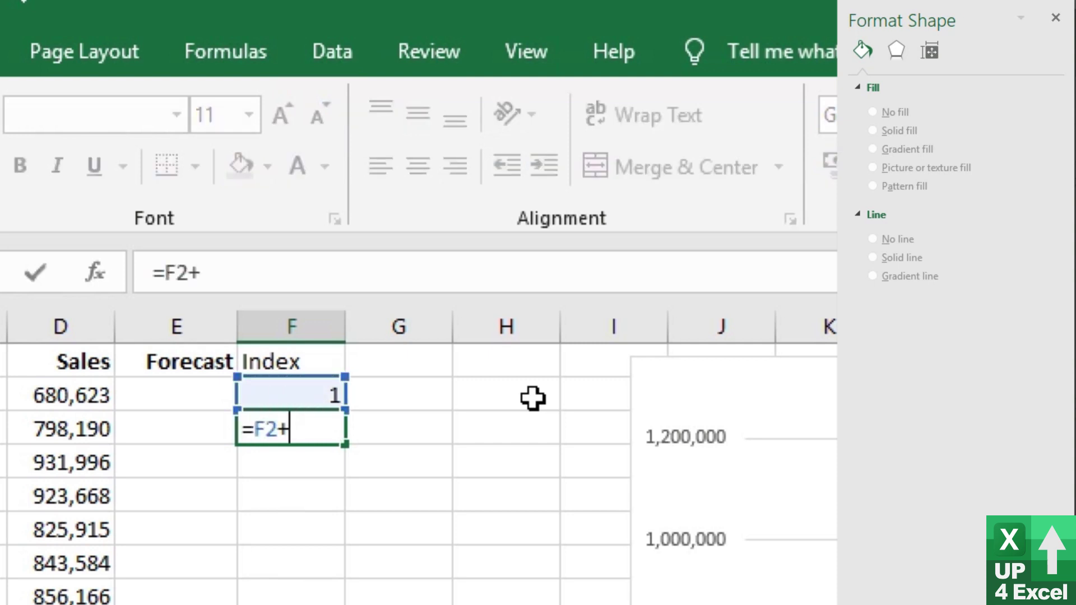
key(Return)
key(Up)
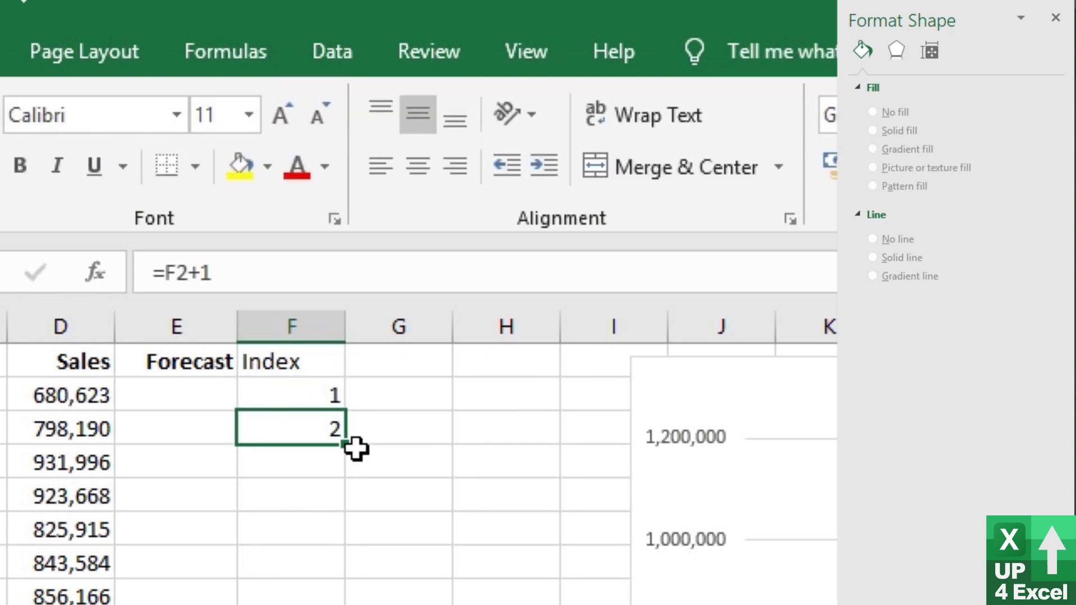
drag(347, 445, 370, 512)
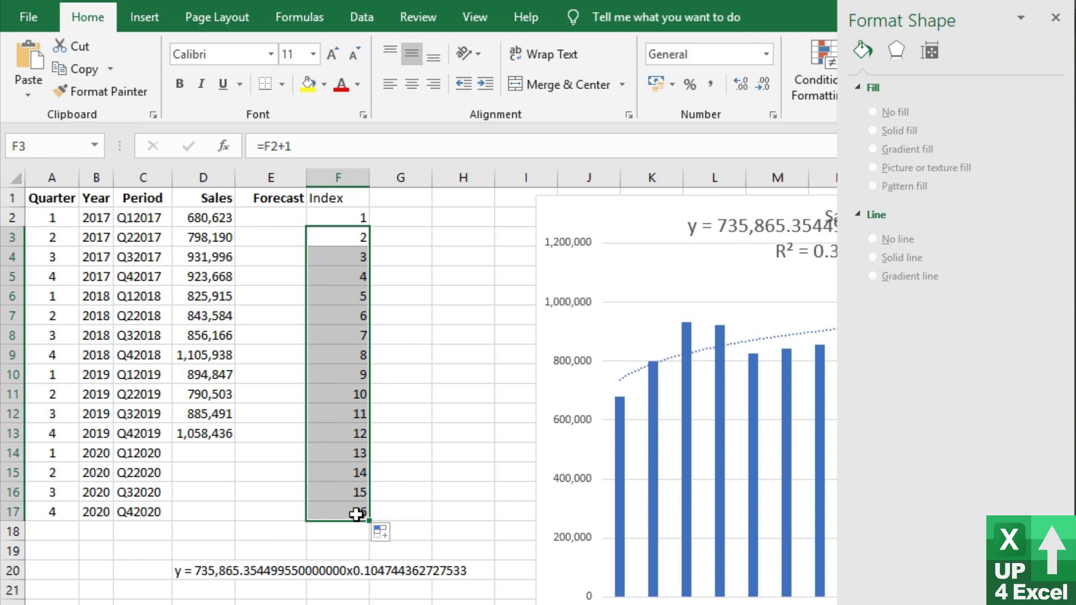
Centre column F, bold the Index header and autofit the column width.
click(338, 178)
click(412, 89)
click(355, 199)
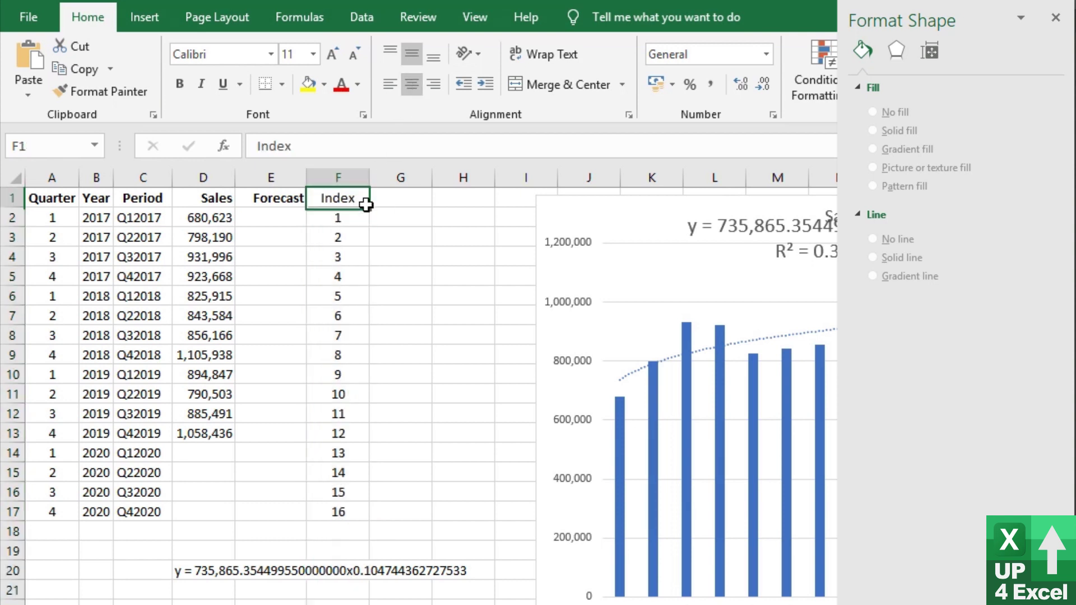
key(ctrl+b)
double_click(370, 177)
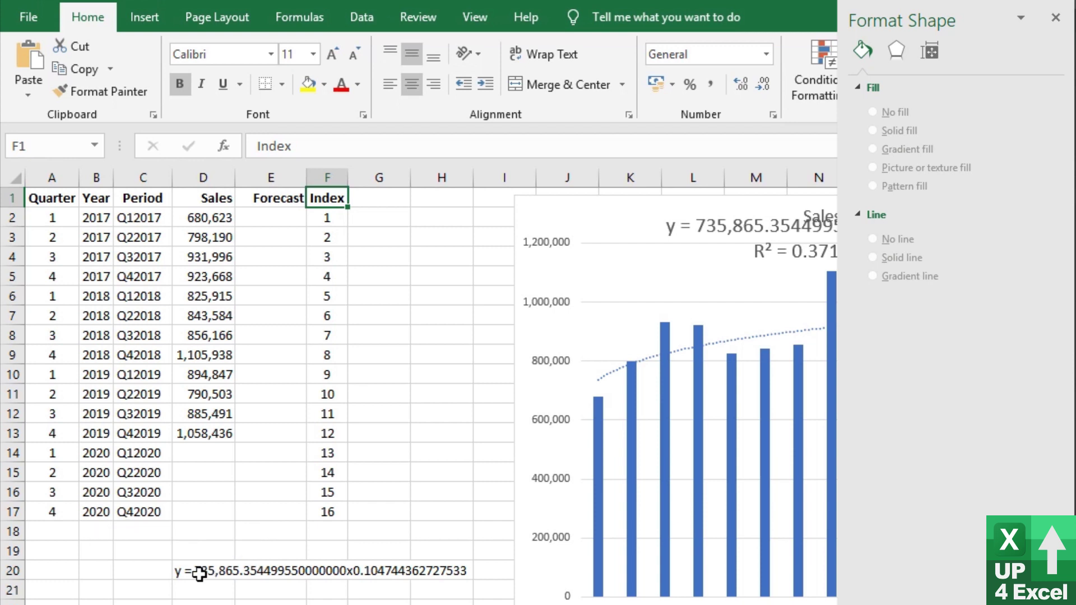
Add the headers Multiple in G1 and Power in H1.
click(332, 216)
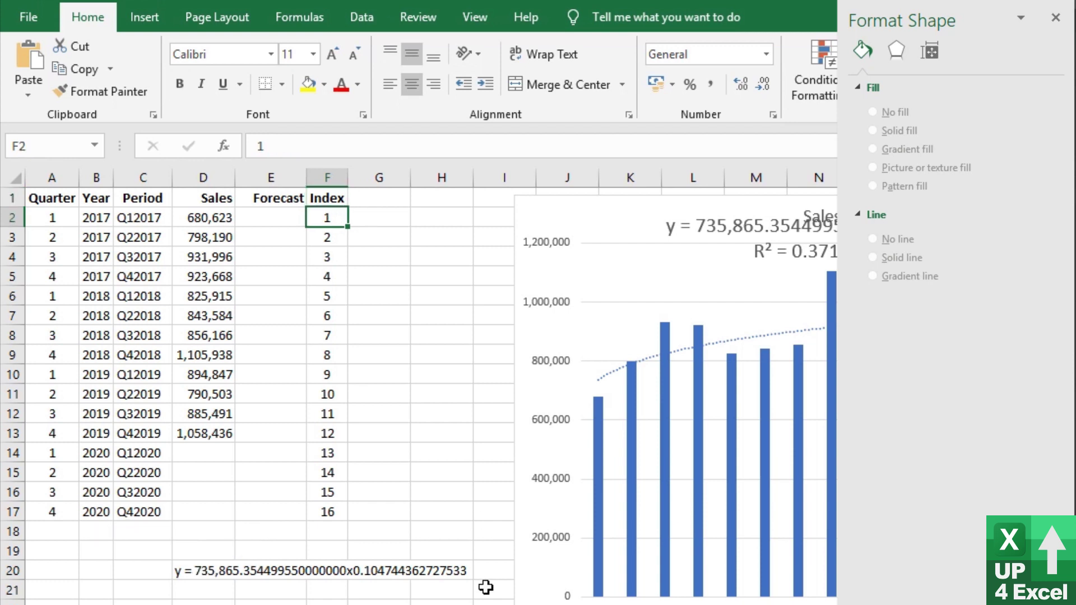
key(Left)
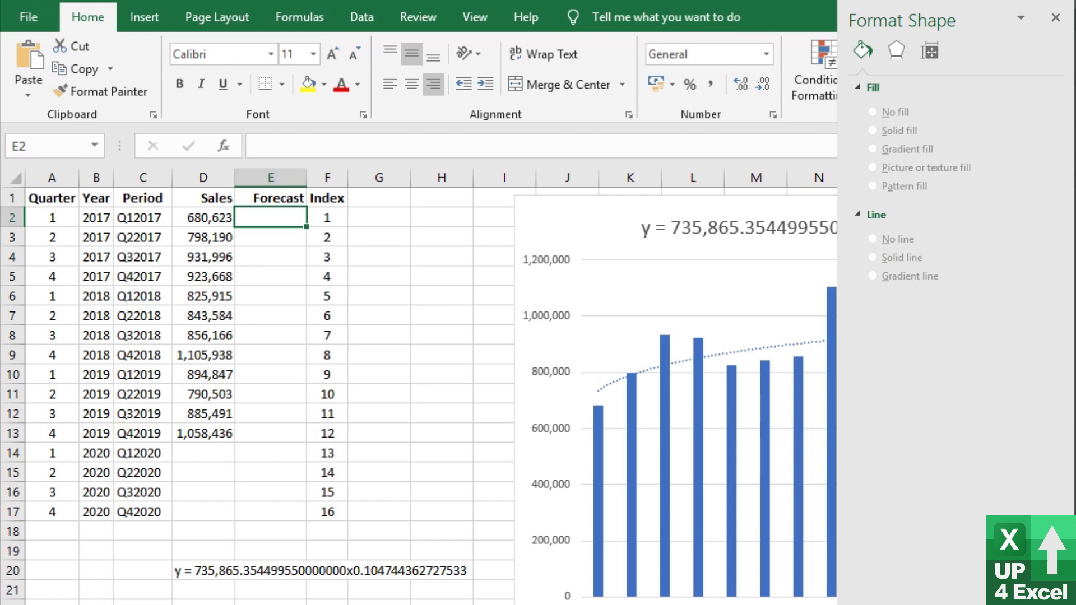
click(188, 573)
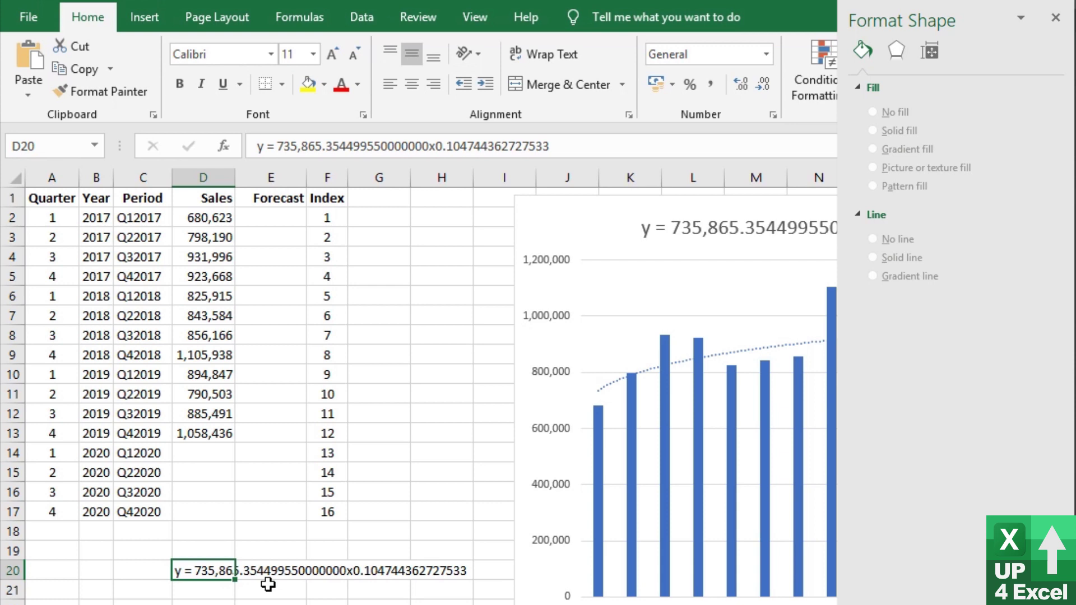
click(385, 199)
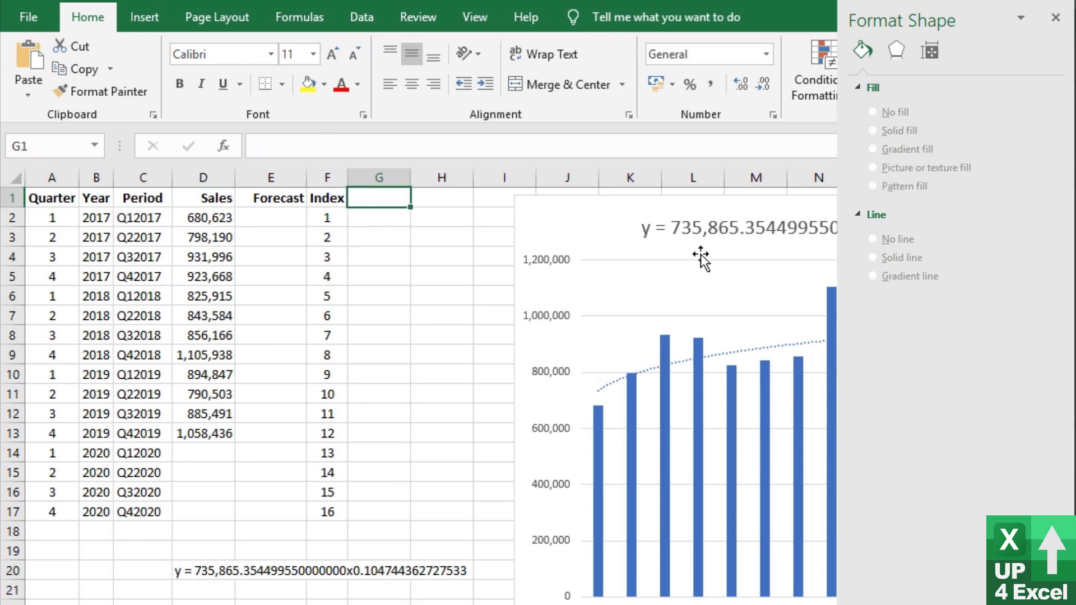
text(CMu)
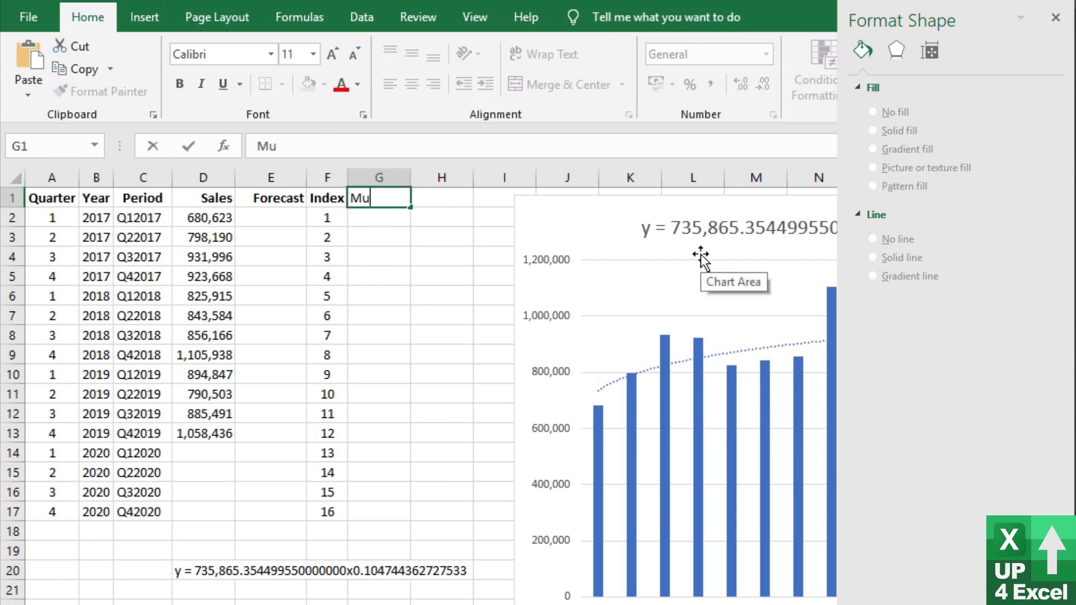
text(ltiple)
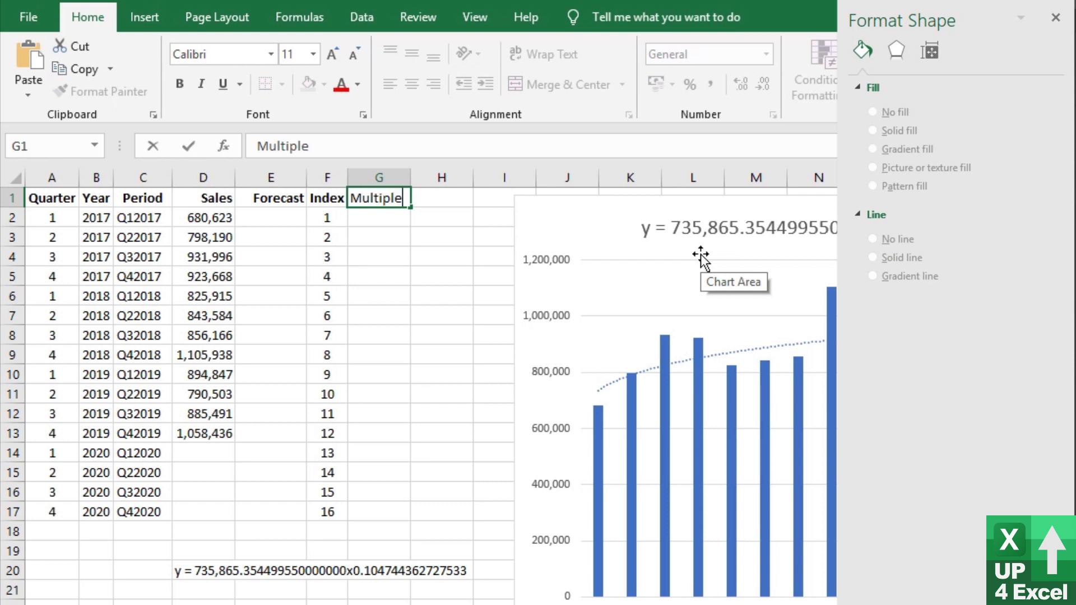
key(Return)
key(Up)
key(Right)
text(Pow)
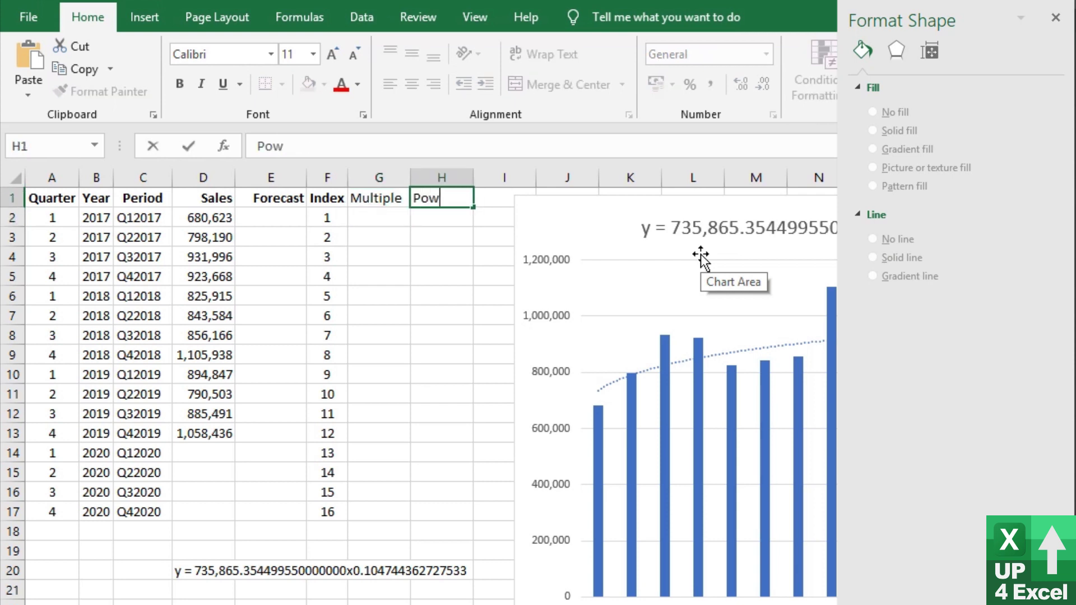
text(er)
key(Return)
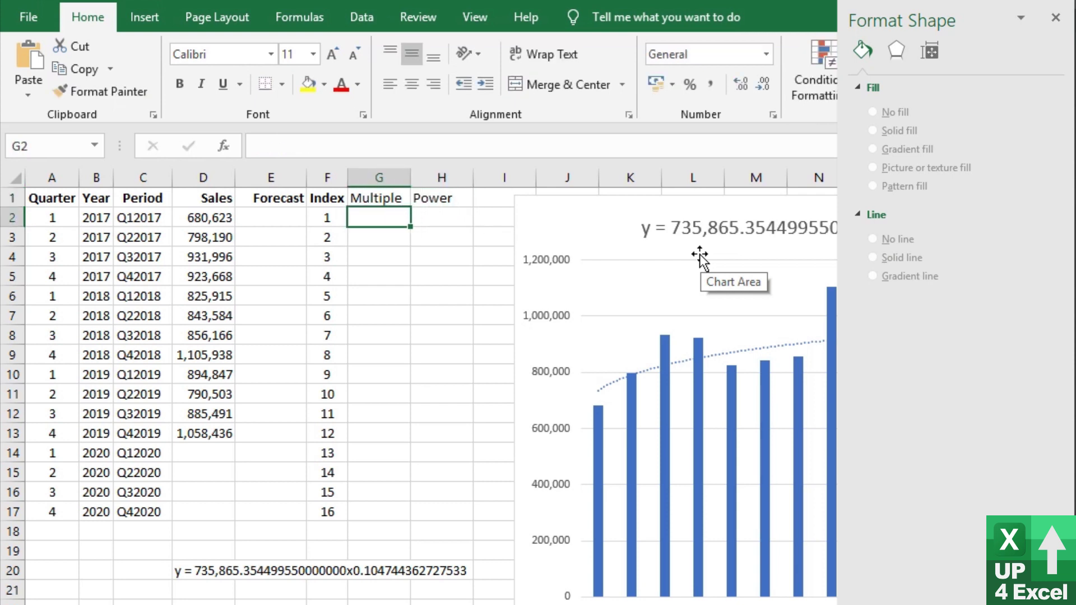
Copy the coefficient 735,865.35449955 from D20's equation into G2 and widen column G.
click(208, 572)
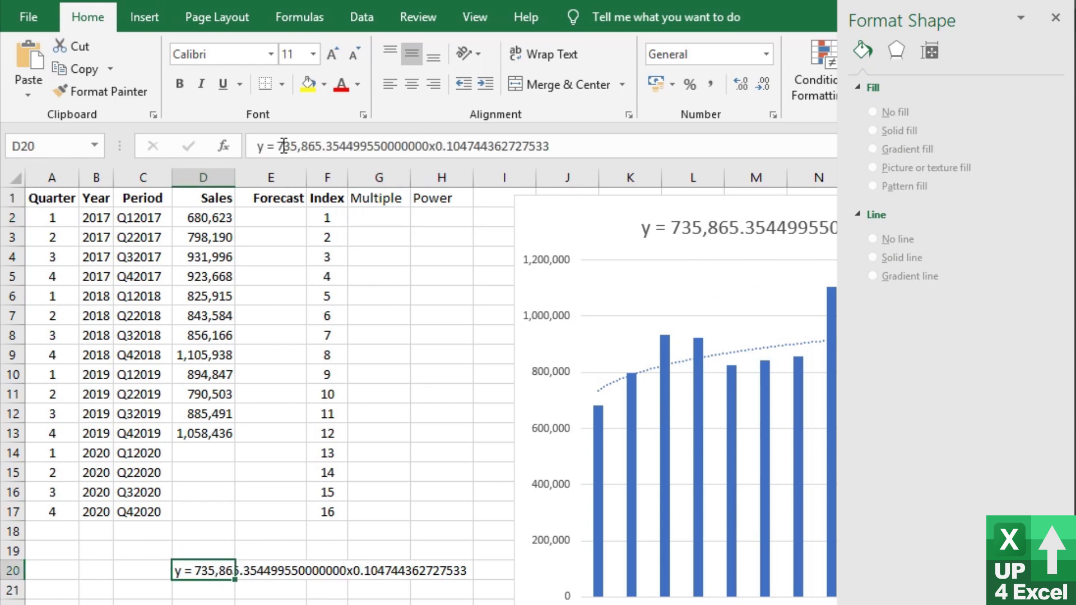
drag(275, 146, 381, 144)
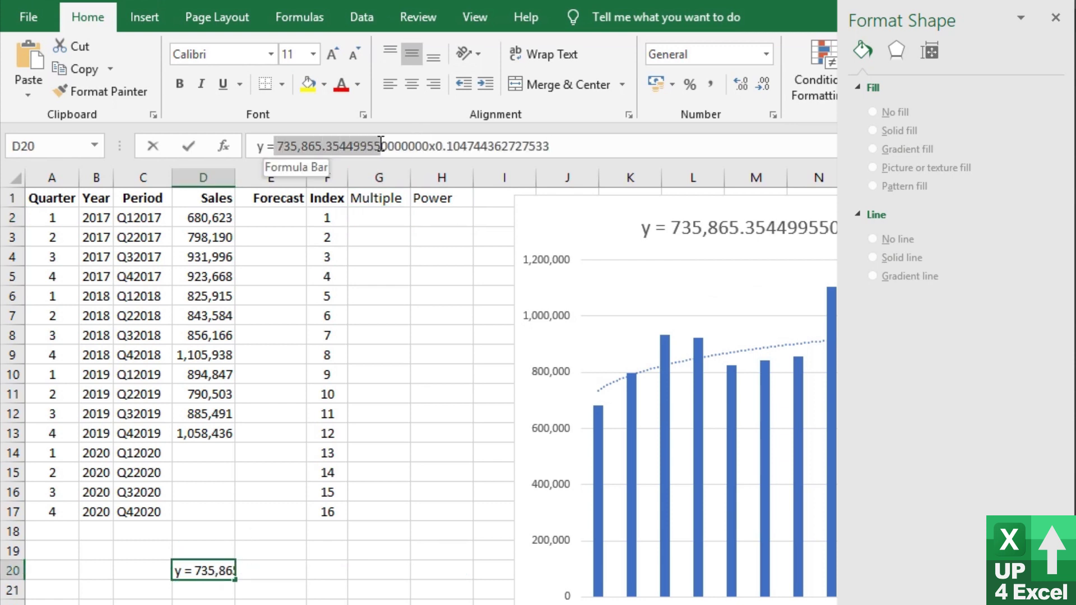
key(ctrl+c)
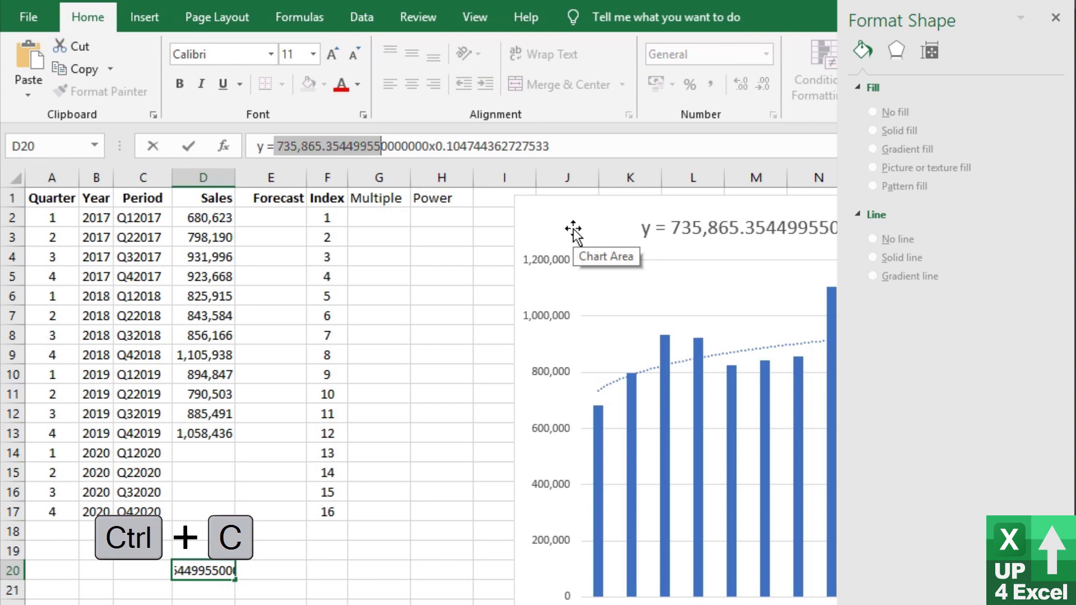
key(Return)
click(398, 219)
key(ctrl+v)
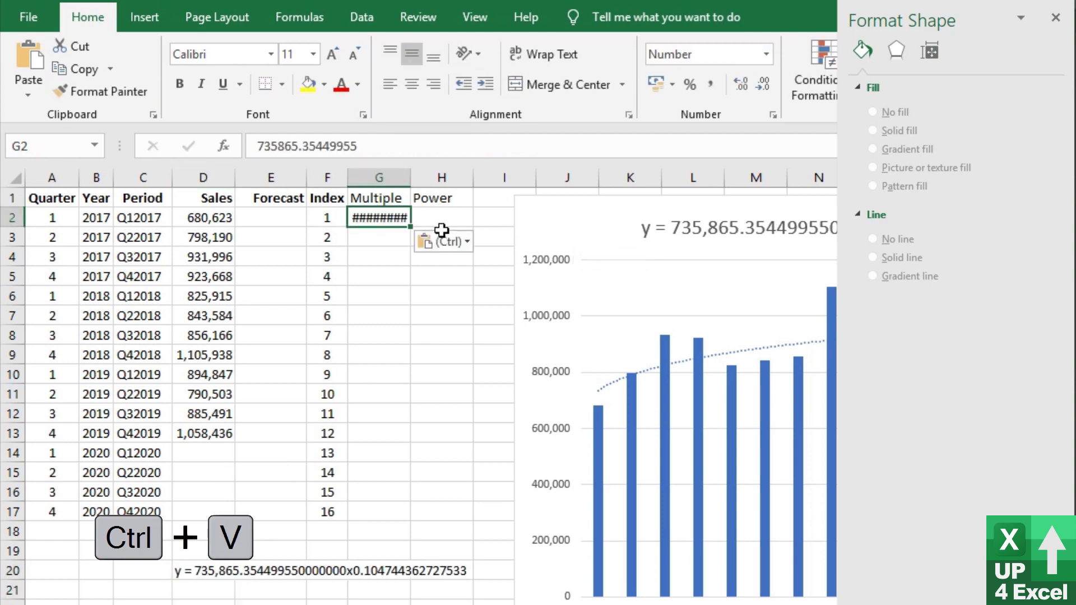
double_click(412, 179)
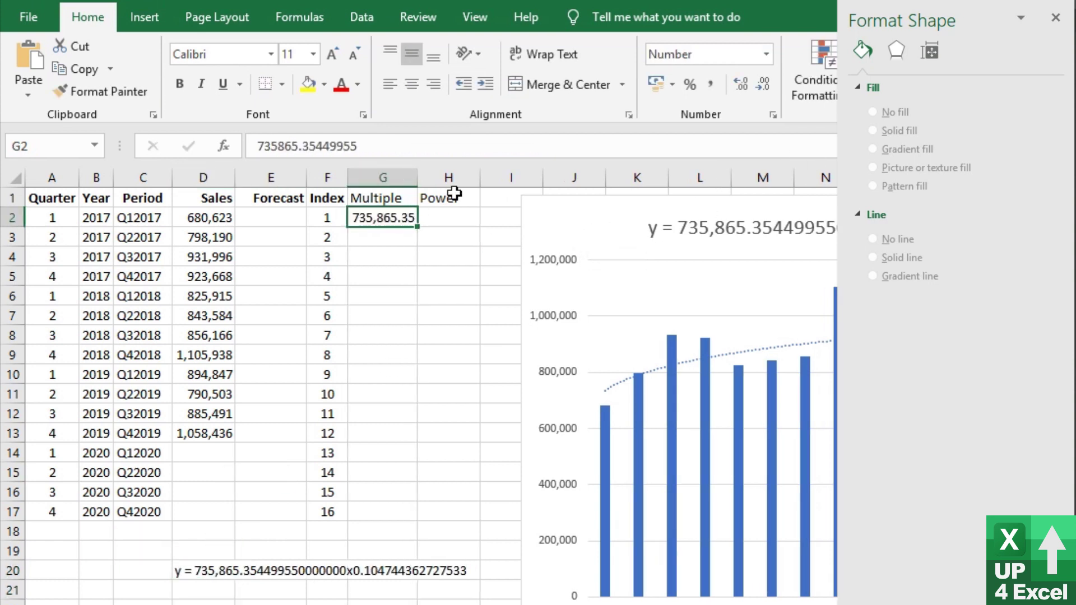
Copy the exponent 0.104744362727533 from D20's equation into H2.
click(202, 572)
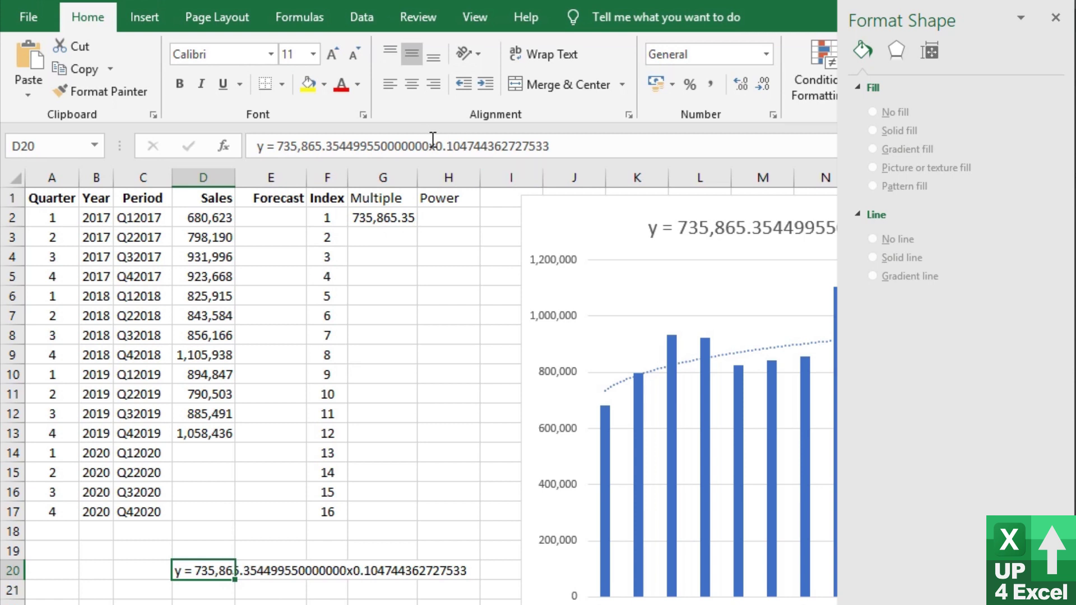
drag(436, 145, 599, 141)
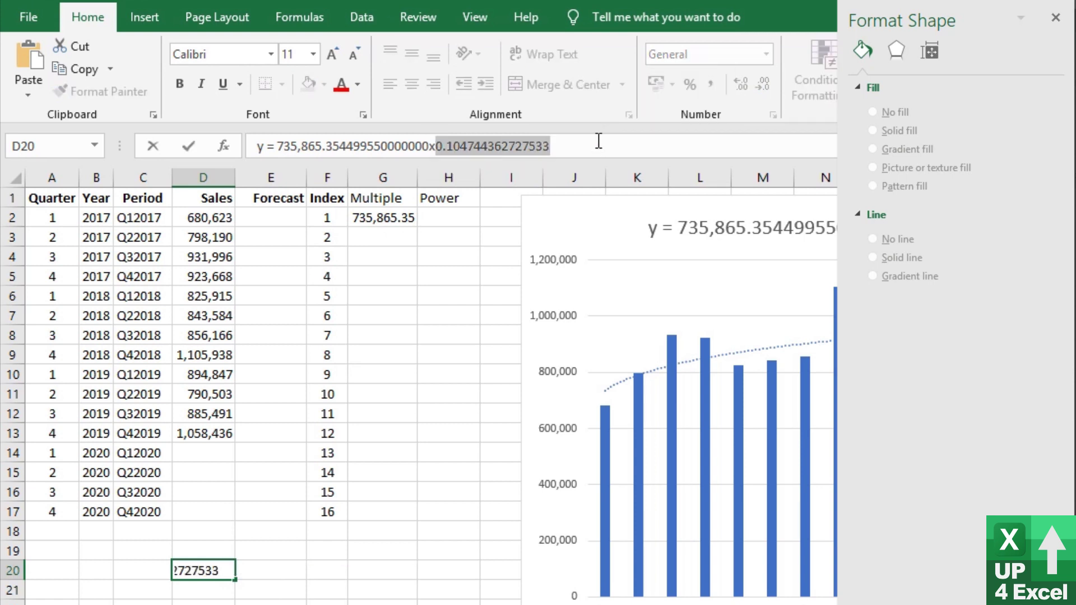
key(ctrl+c)
key(Return)
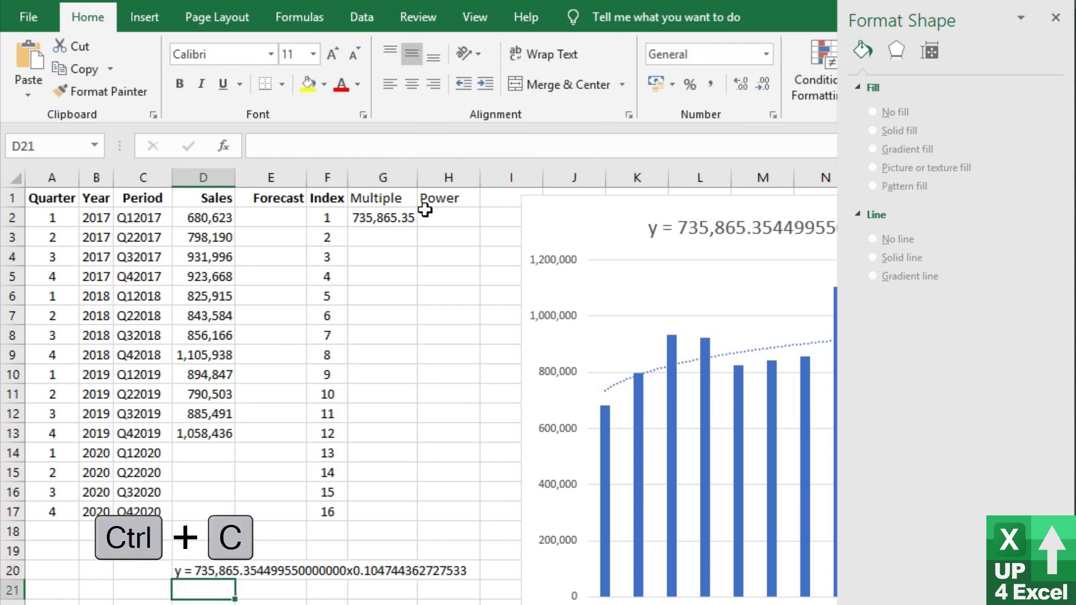
click(431, 199)
click(437, 219)
key(ctrl+v)
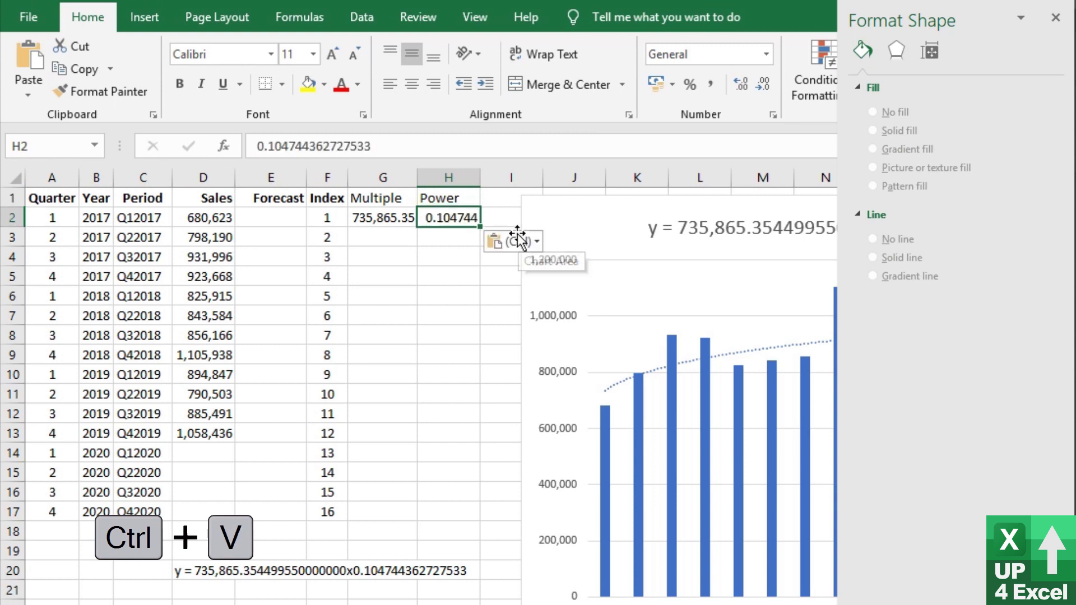
key(Left)
key(Left)
key(Left)
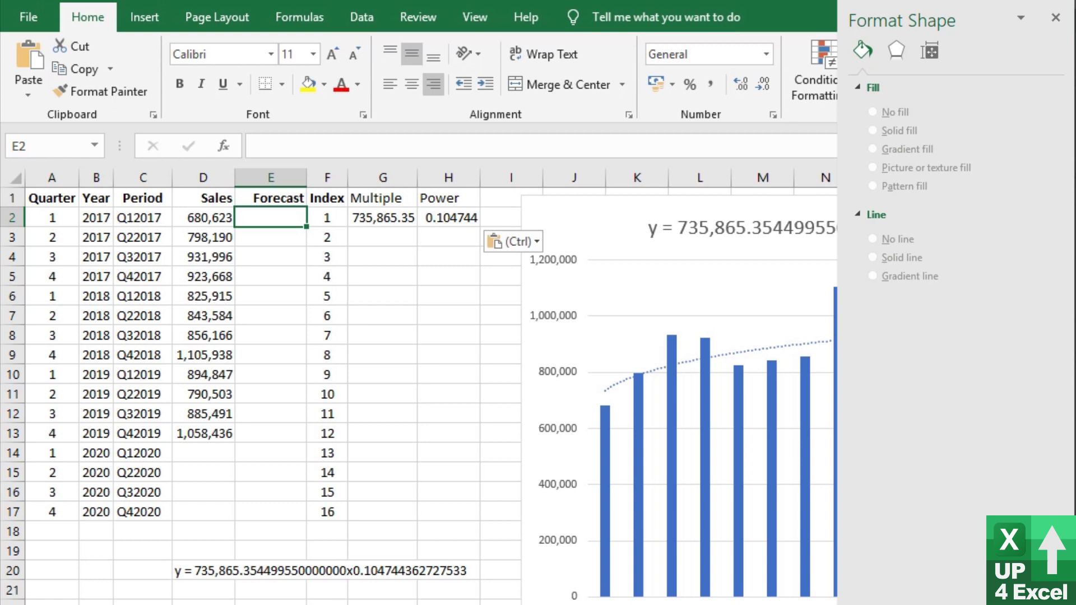
Enter =G2*F2^H2 in E2, giving the first forecast of 735865.35.
text(=)
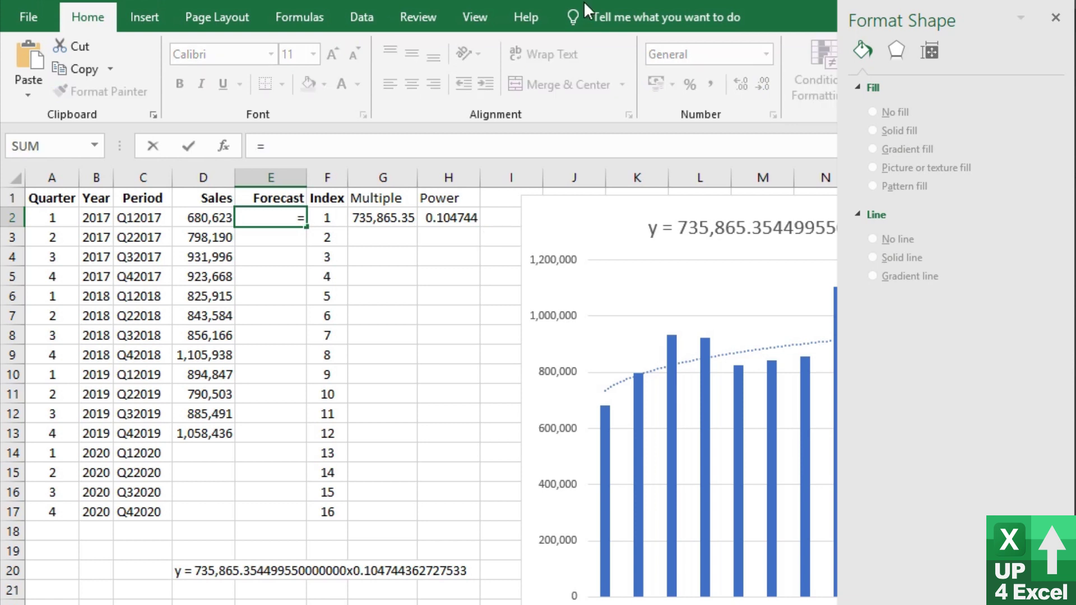
click(400, 219)
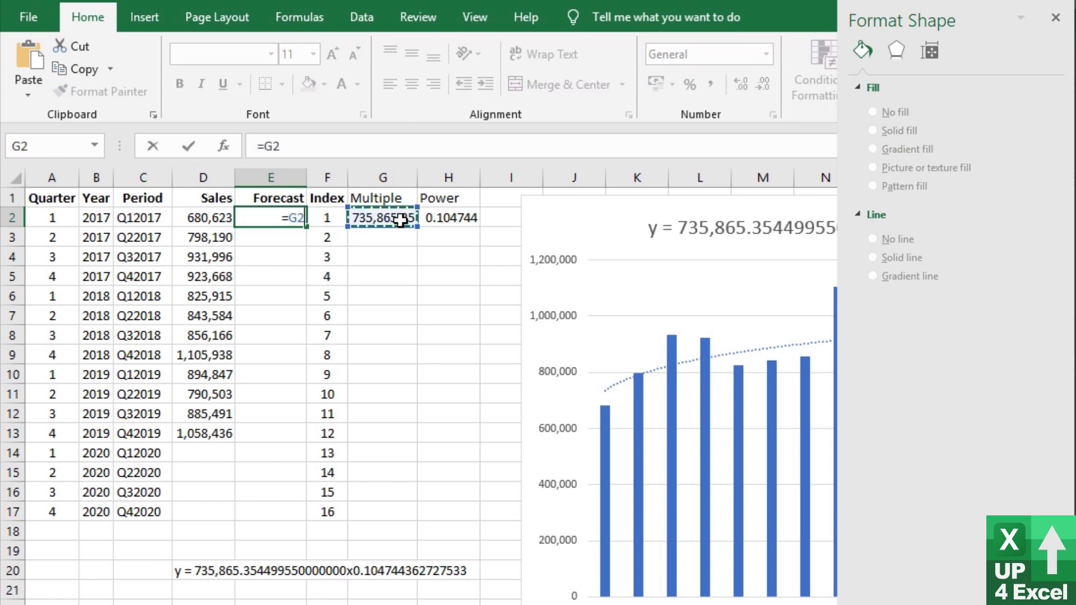
text(*)
click(327, 222)
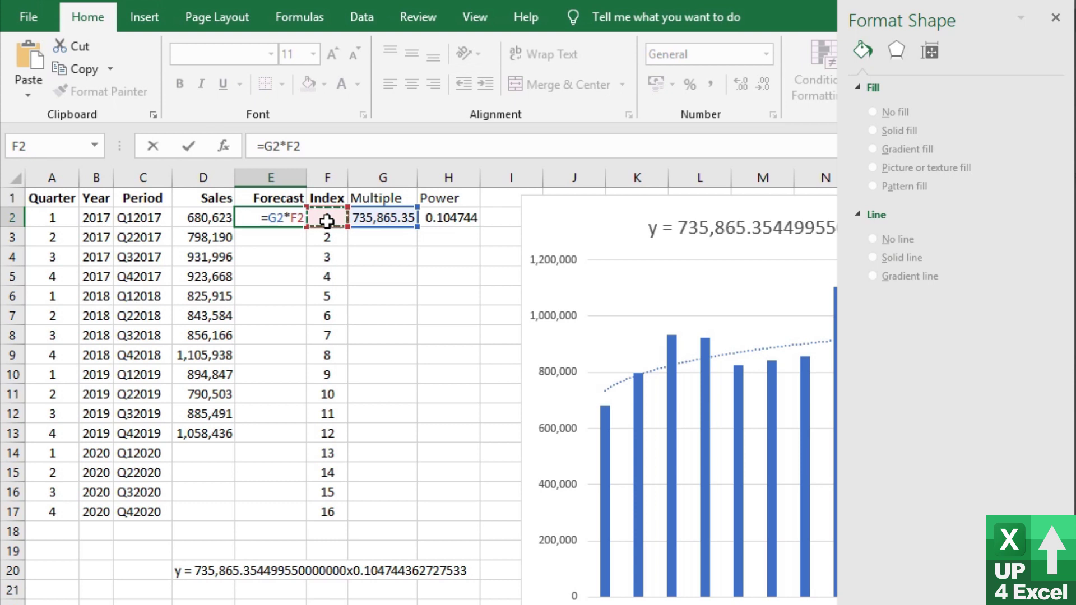
text(^)
click(446, 216)
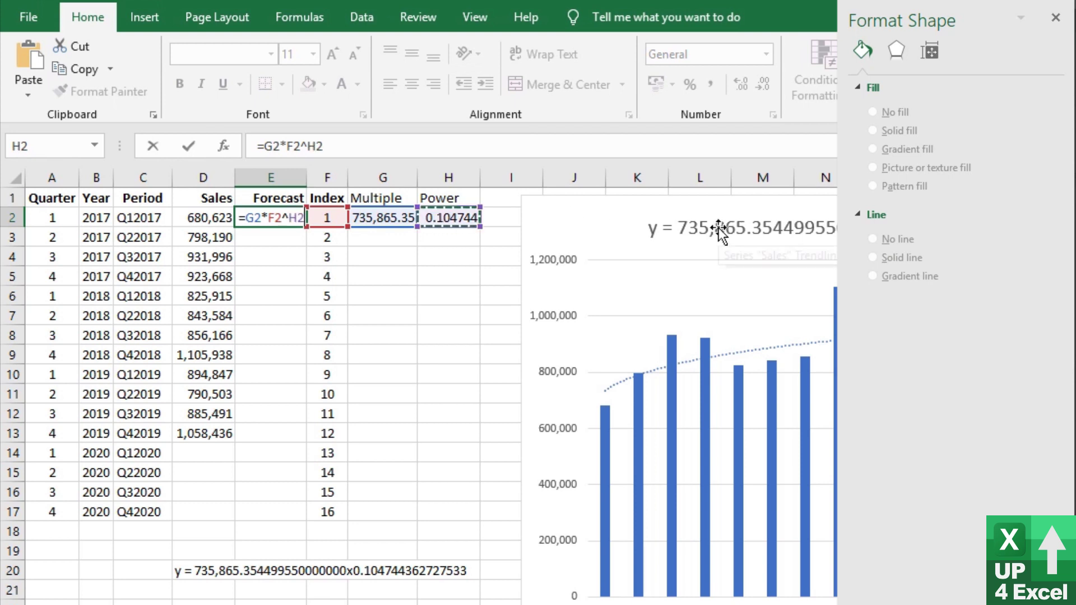
key(Return)
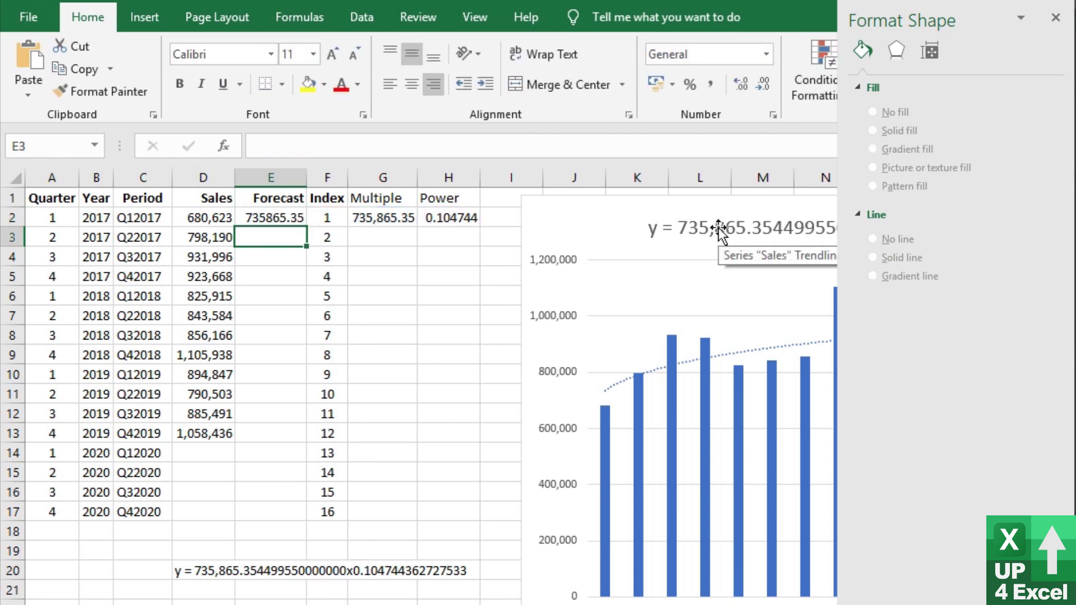
key(Up)
Apply the Sales column's formatting to the Forecast column with Format Painter.
click(216, 178)
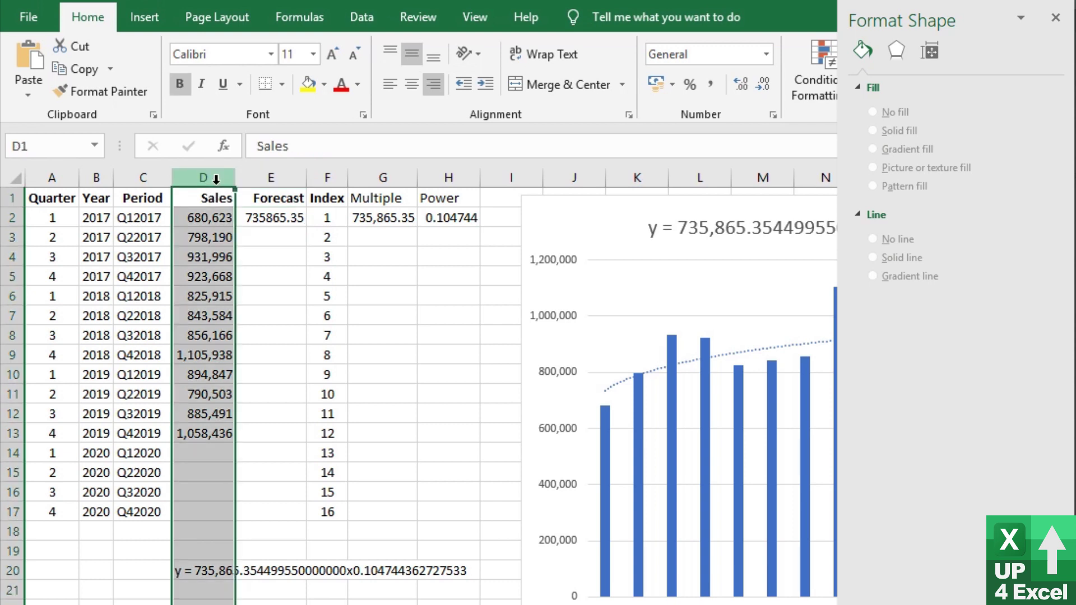
click(101, 91)
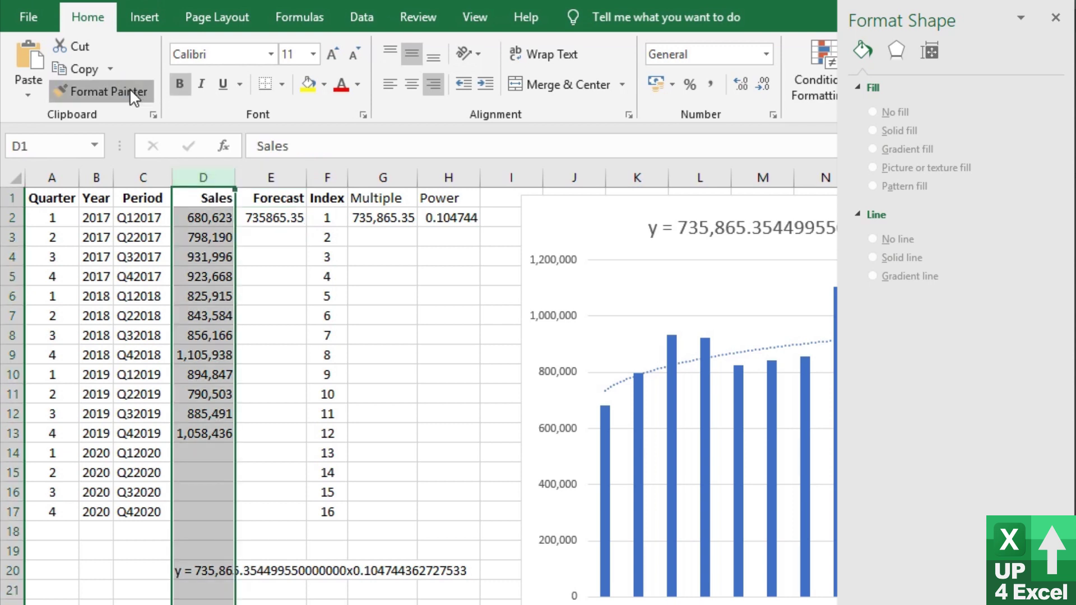
click(281, 181)
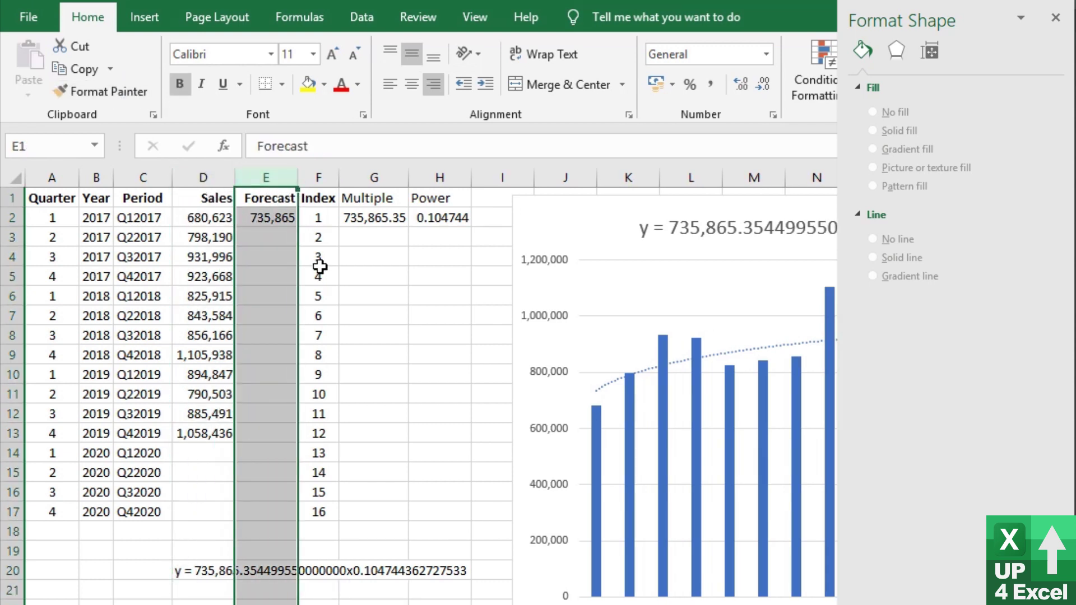
click(265, 219)
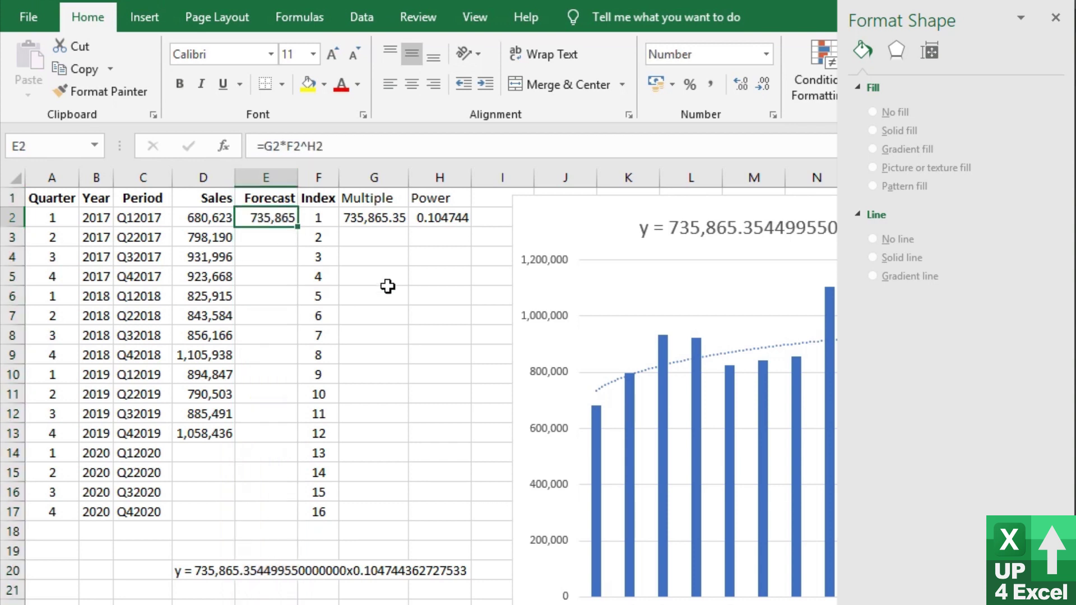
Fill G3:G17 with =G2 and copy those cells into H3:H17 for the Power values.
click(392, 239)
key(Up)
key(Left)
key(Left)
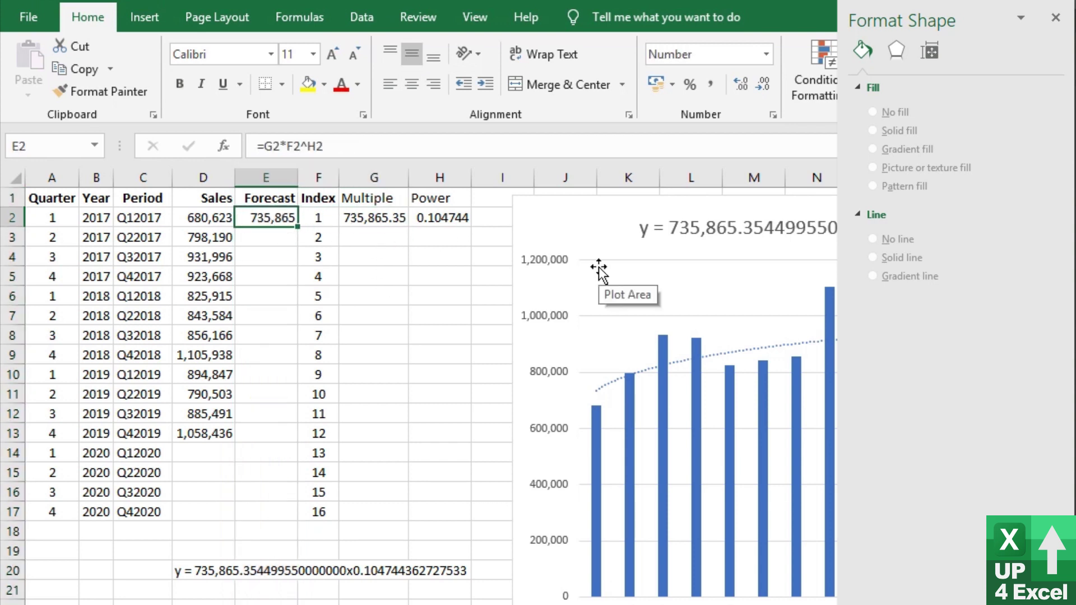
key(Right)
key(Right)
key(Down)
text(=)
key(Up)
key(Return)
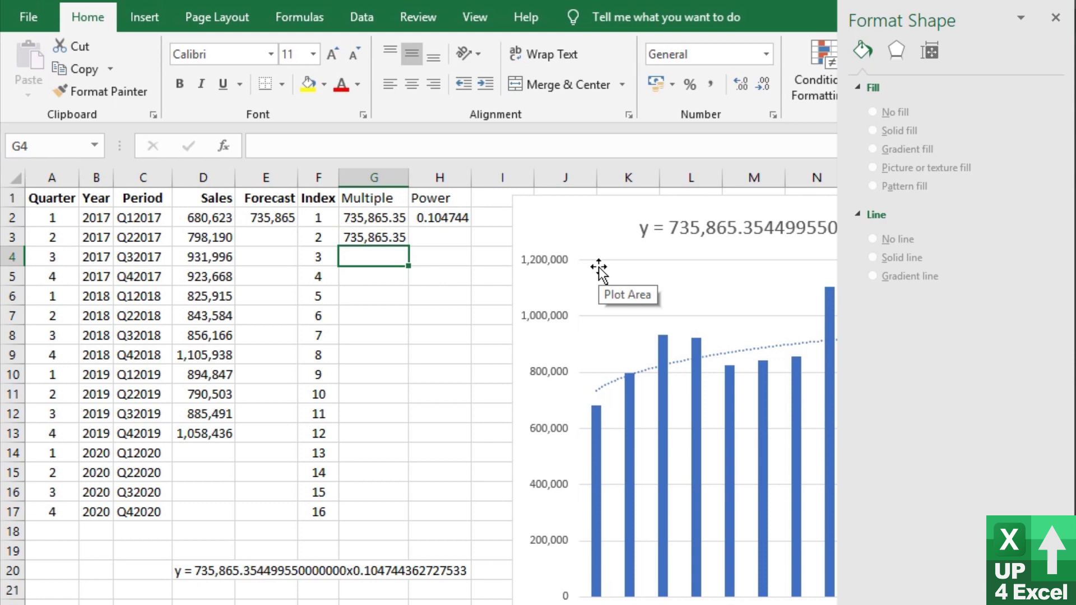
key(Up)
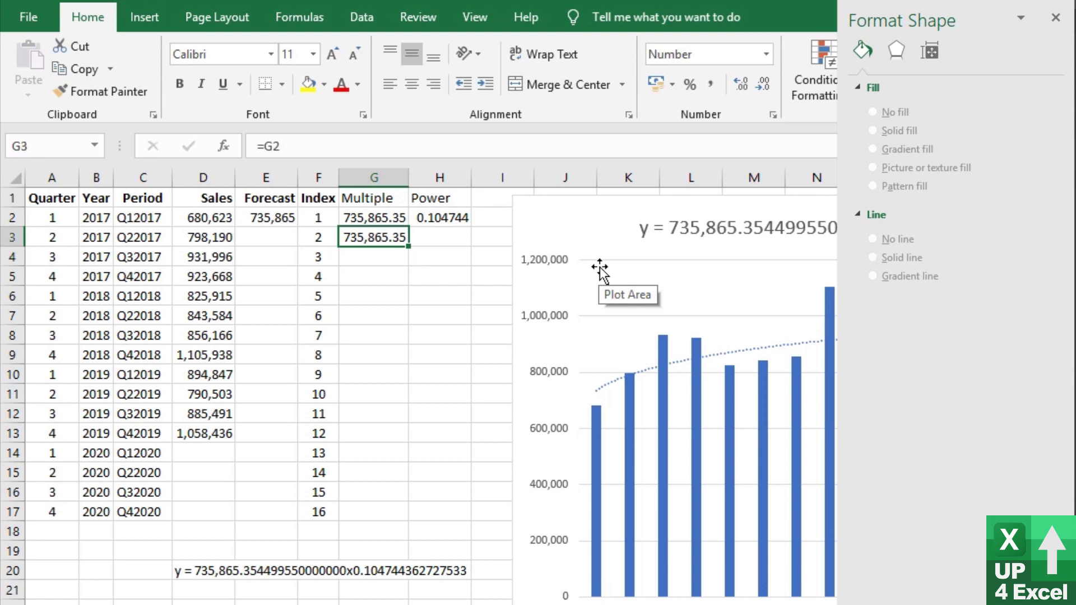
double_click(408, 245)
key(ctrl+c)
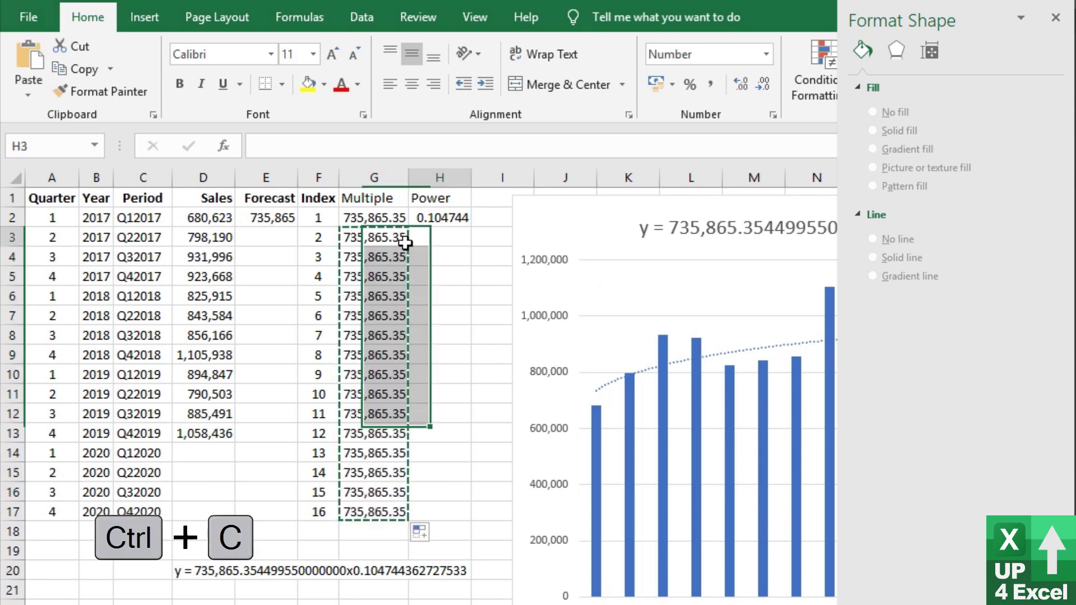
key(Right)
key(ctrl+v)
Fill the forecast formula from E2 down to E17 and check the 2020 results.
click(286, 226)
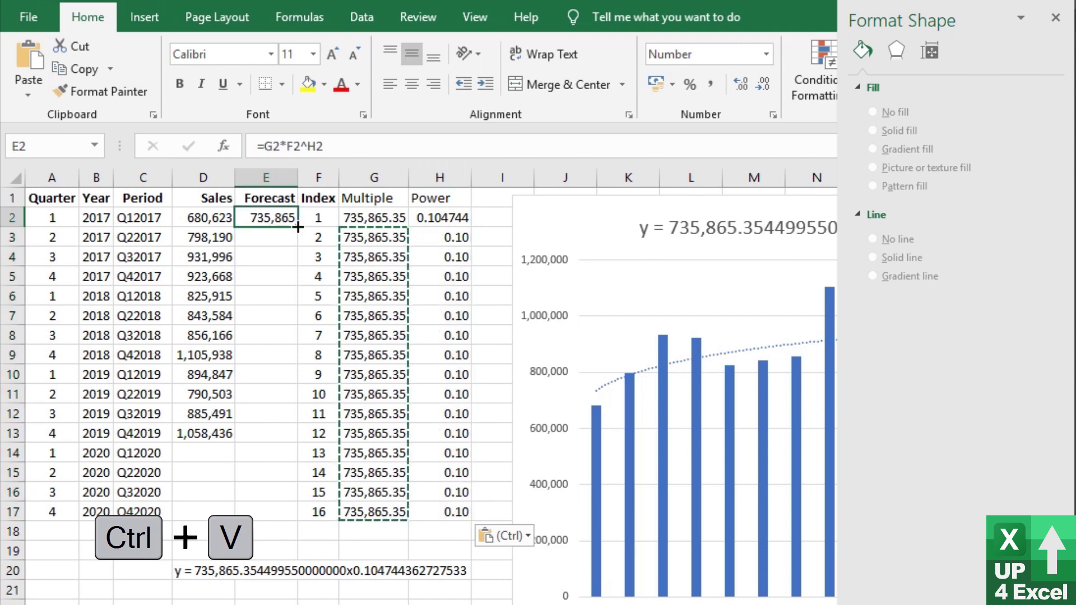
double_click(297, 227)
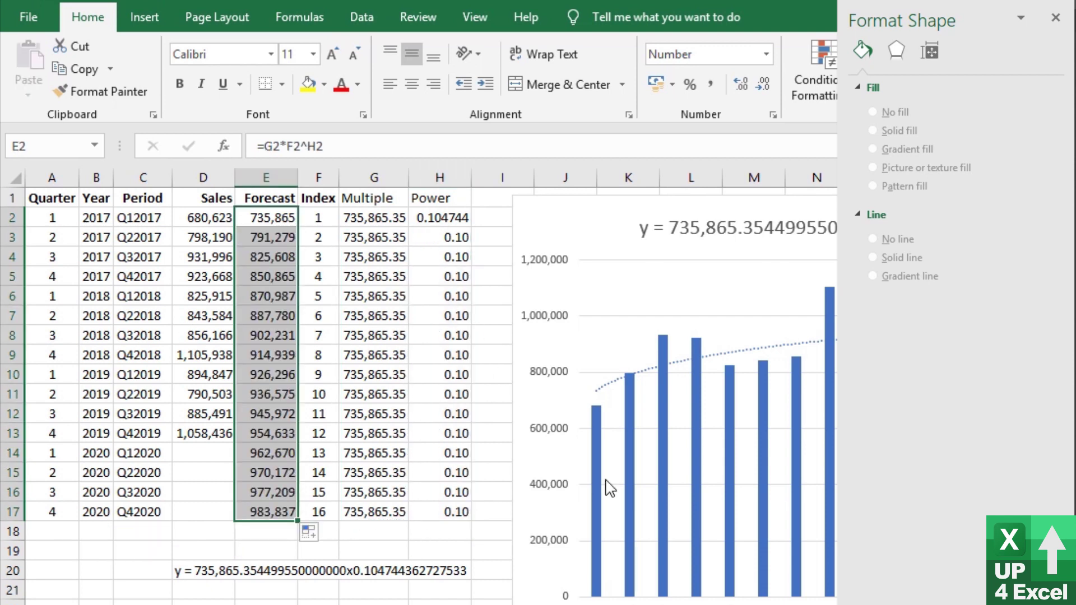
click(270, 453)
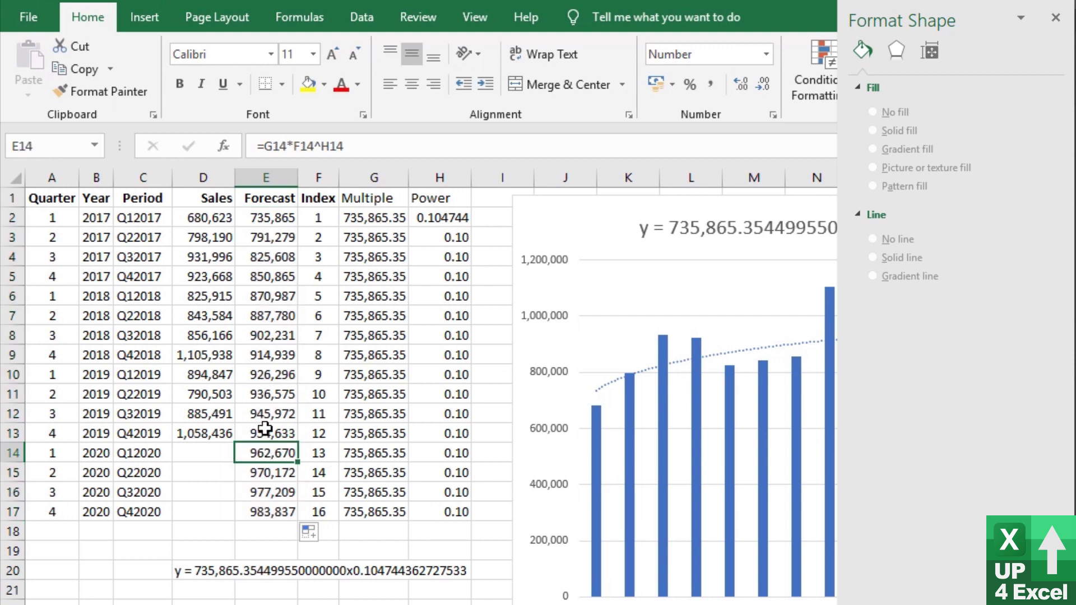
drag(271, 415, 279, 224)
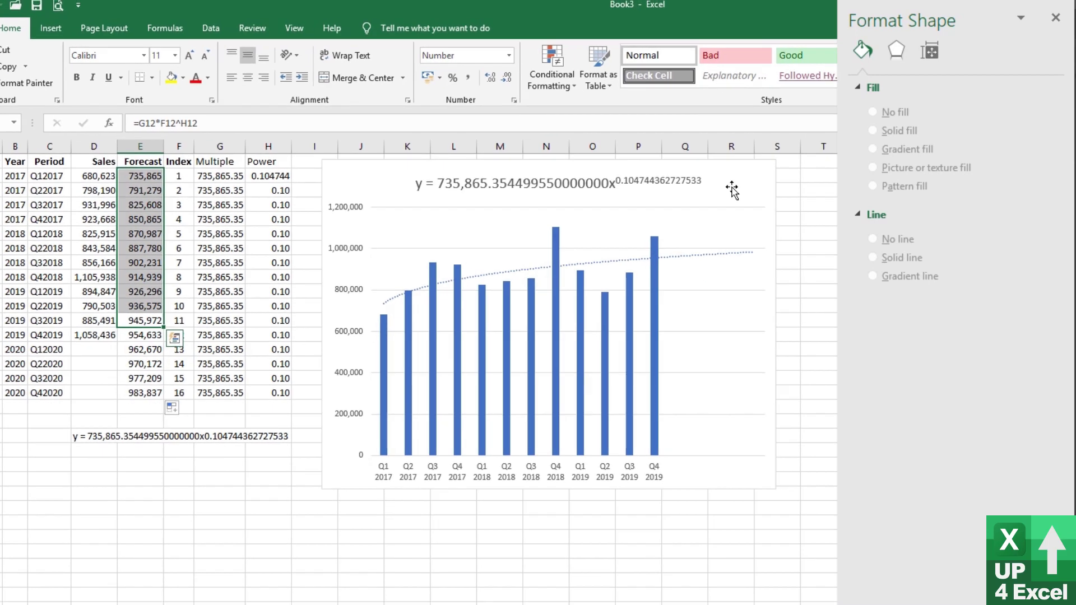
Add a chart series named from E1 (Forecast) with values E2:E17 via Select Data.
click(732, 190)
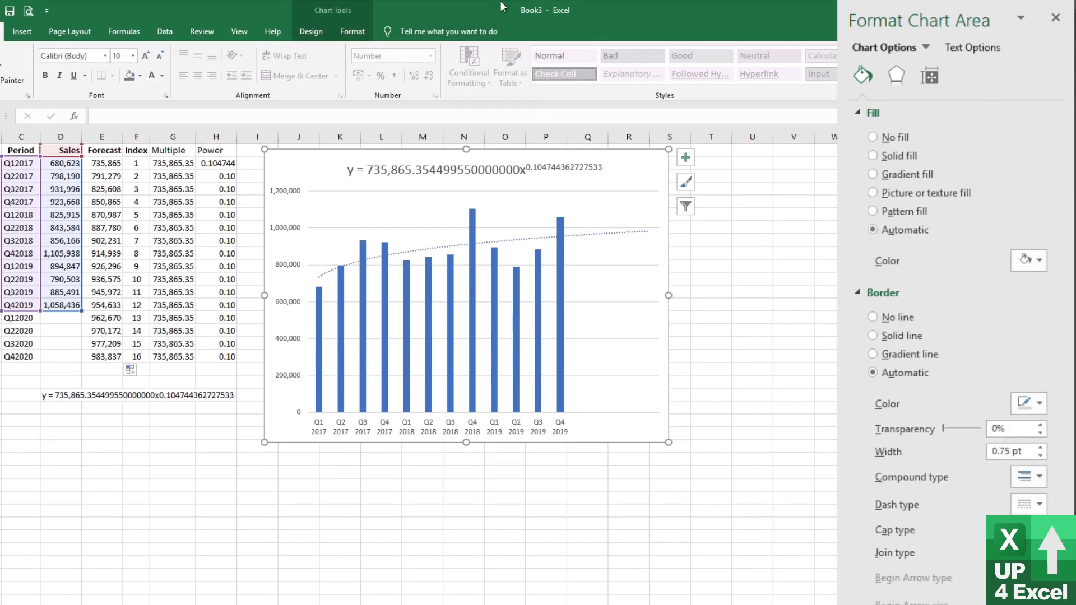
click(311, 32)
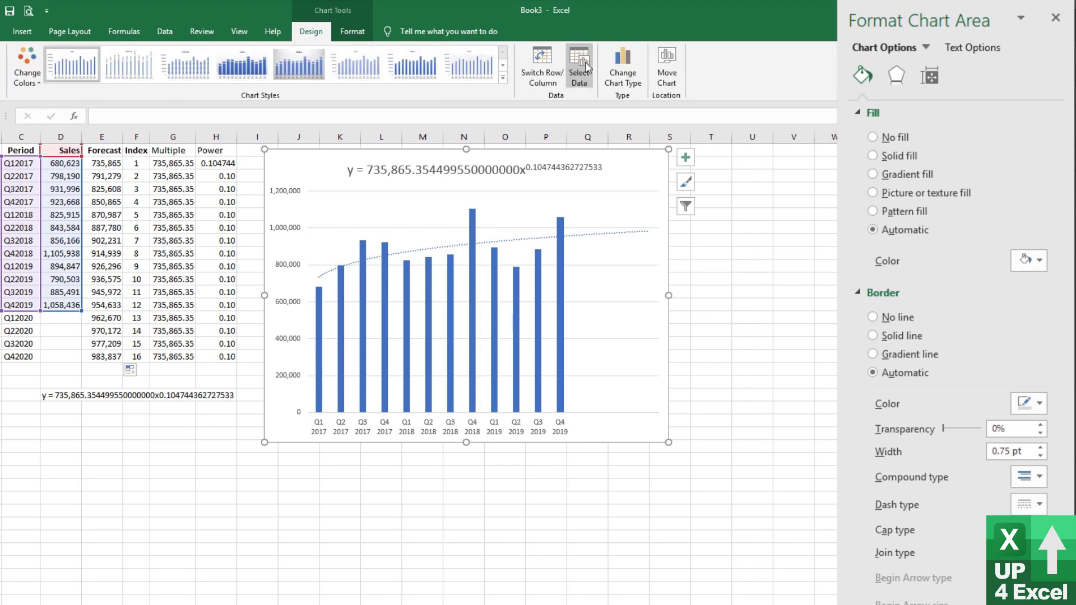
click(585, 62)
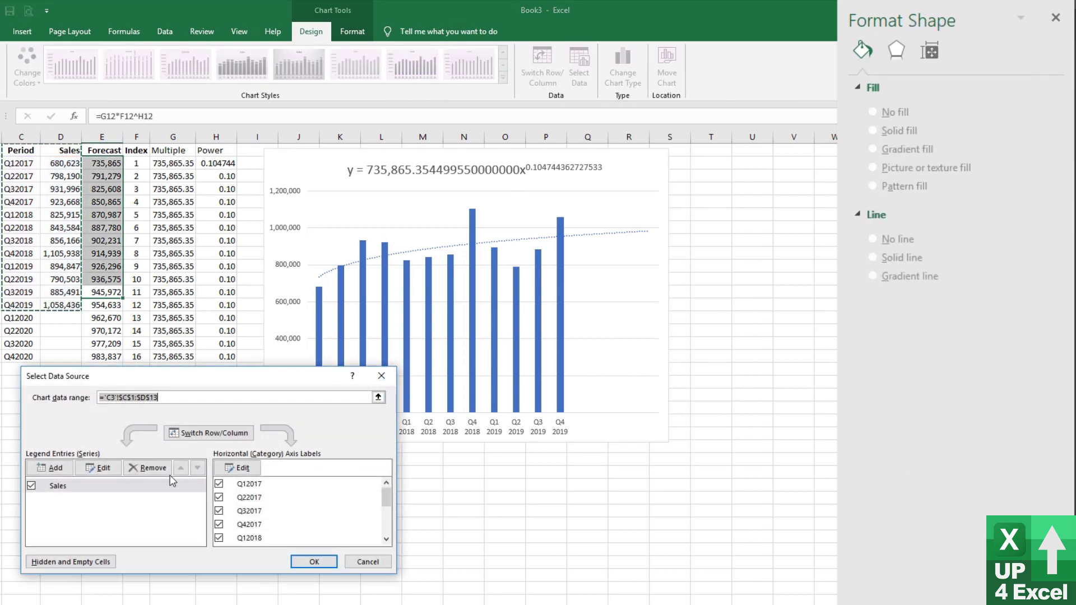
click(56, 469)
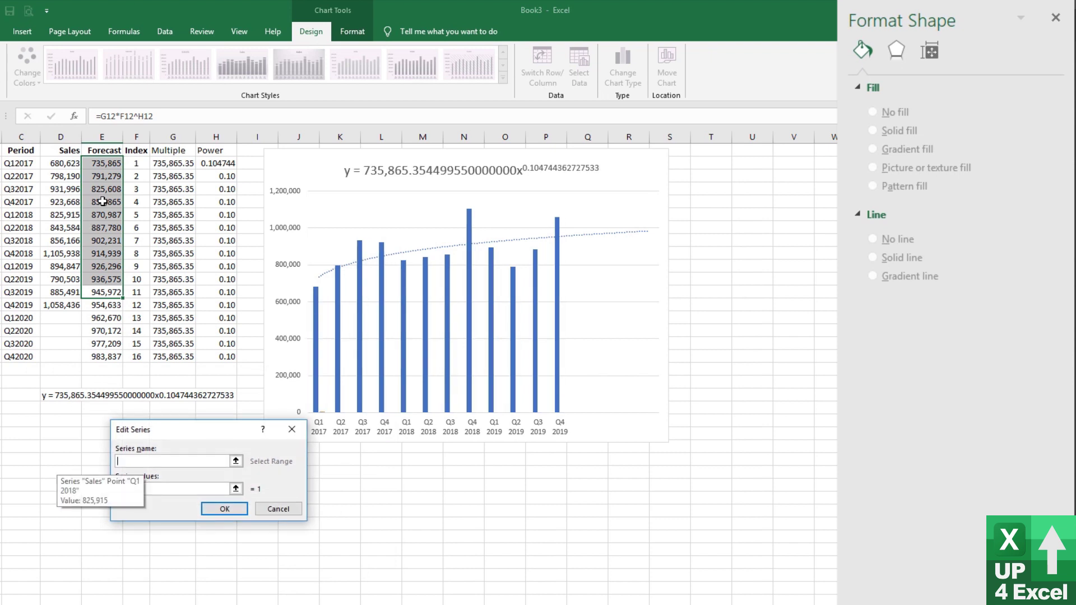
click(112, 149)
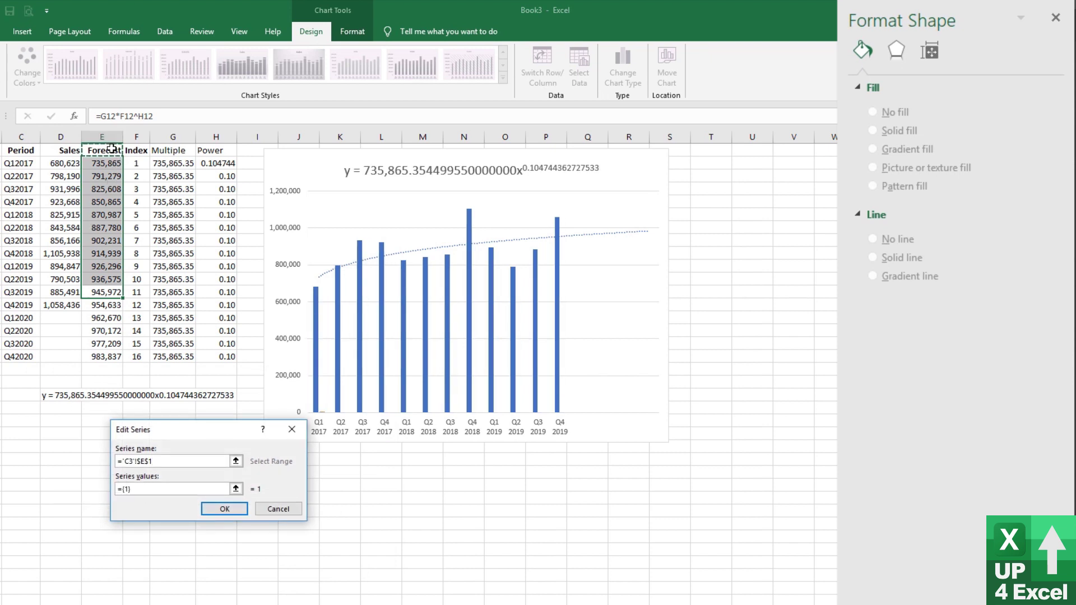
click(236, 490)
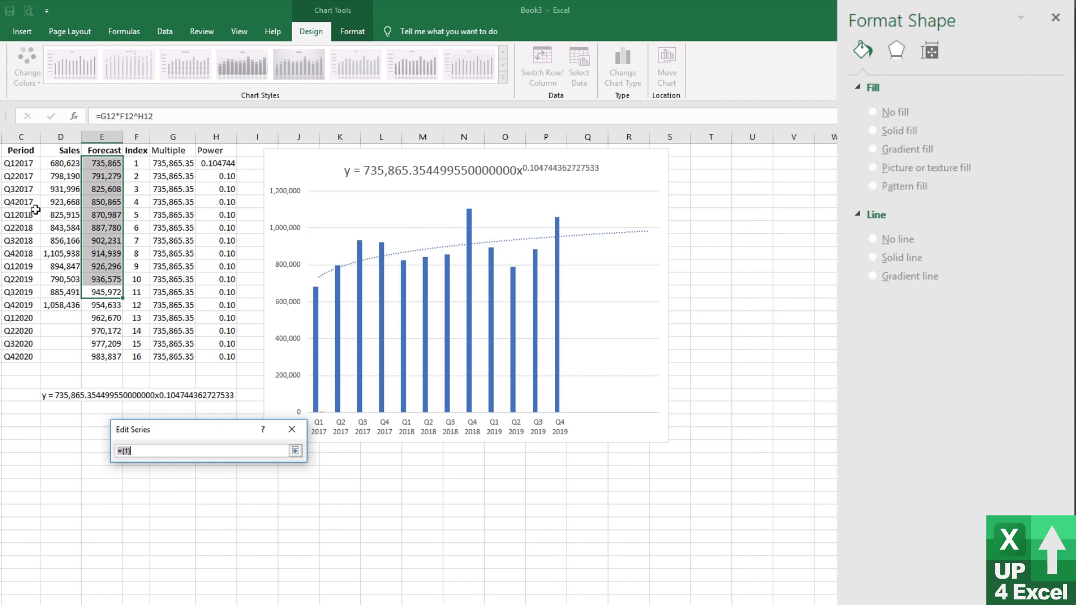
drag(106, 163, 107, 357)
click(295, 451)
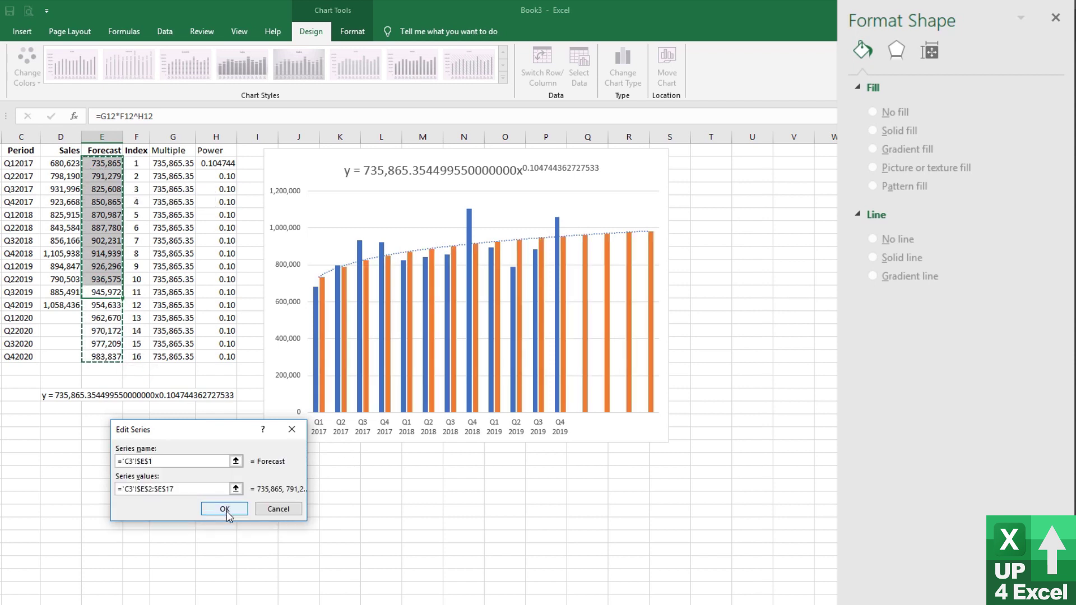
click(223, 509)
click(315, 562)
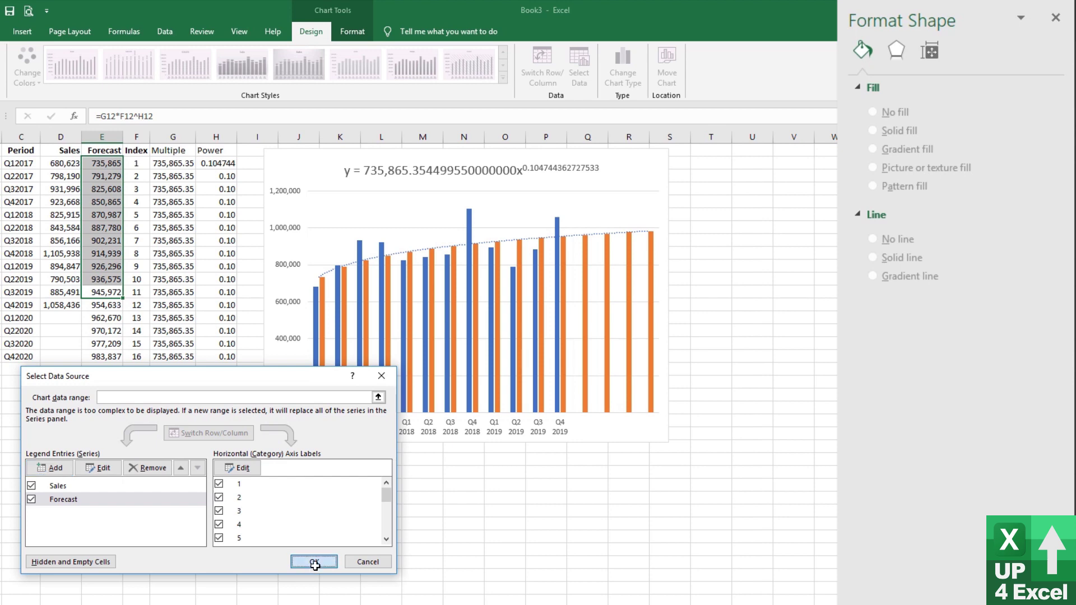